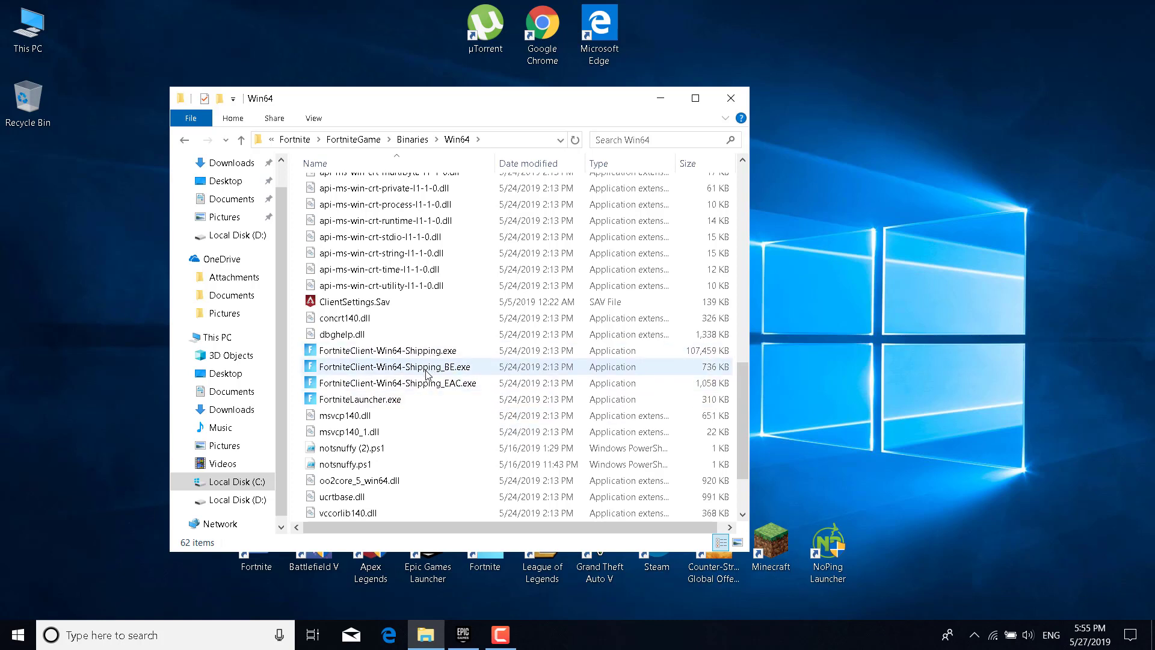
# Set FortniteClient-Win64-Shipping.exe to run in compatibility mode for Windows 8 with fullscreen optimizations disabled, and apply the properties
pyautogui.rightClick(407, 355)
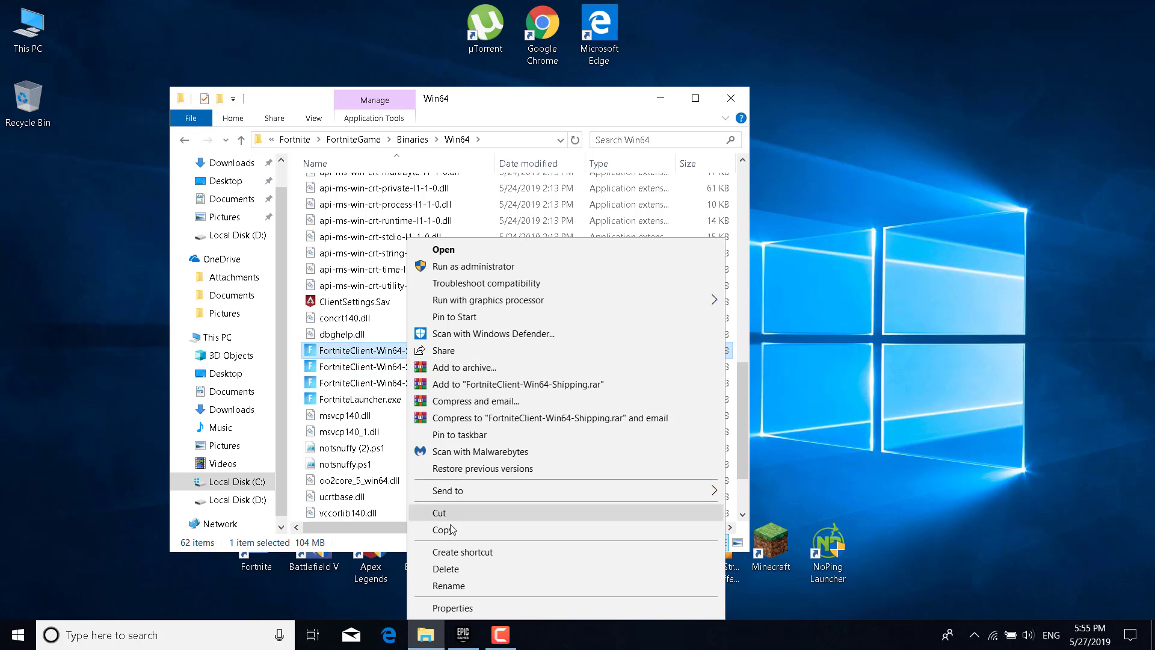
pyautogui.click(464, 608)
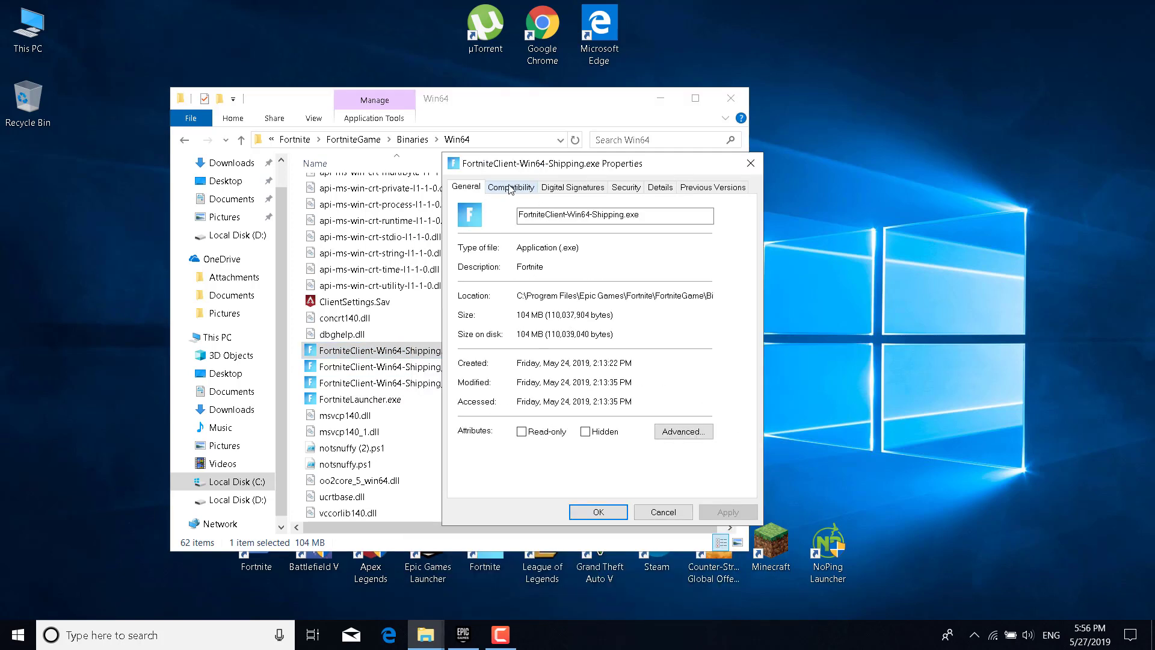
pyautogui.click(511, 188)
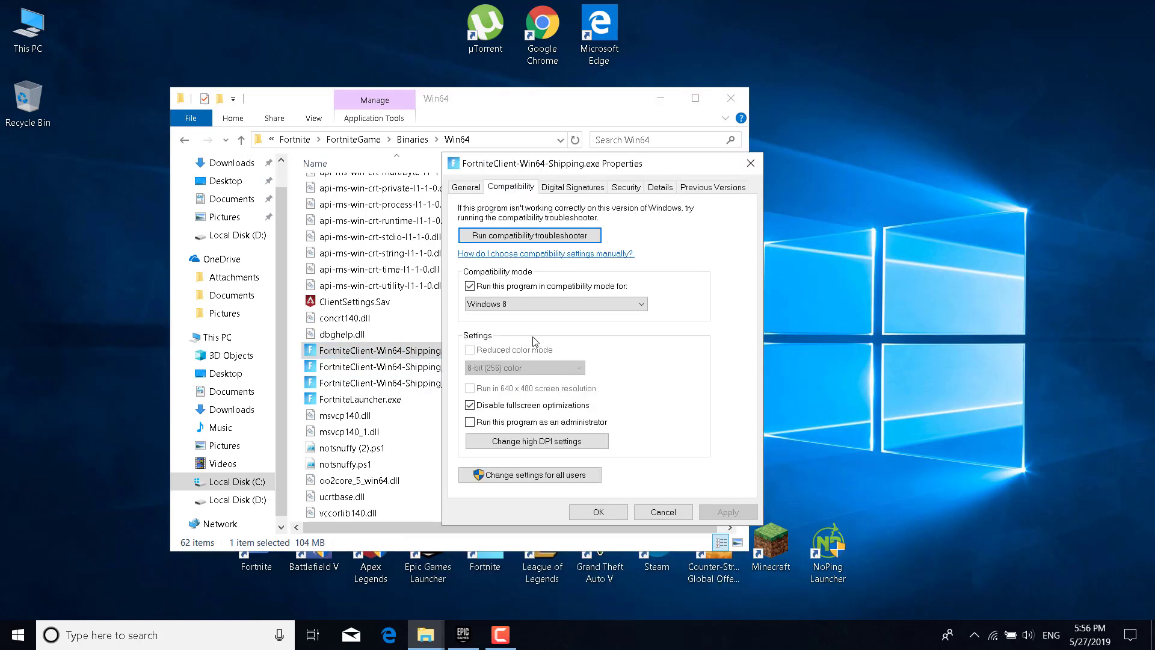
pyautogui.click(479, 289)
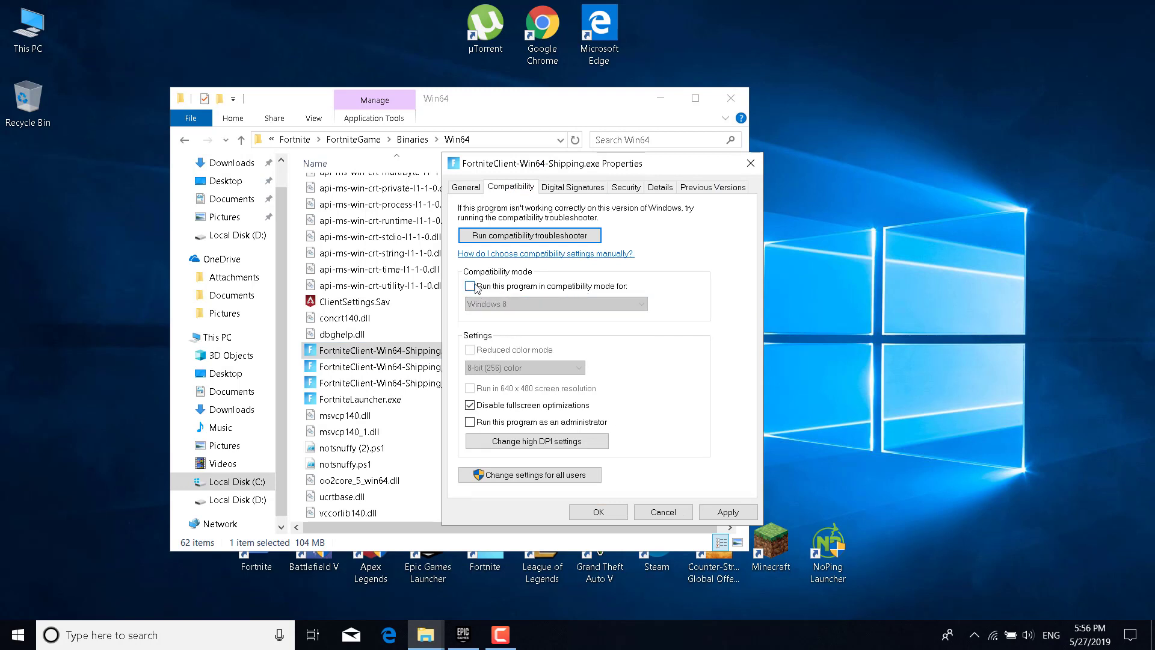
pyautogui.click(474, 286)
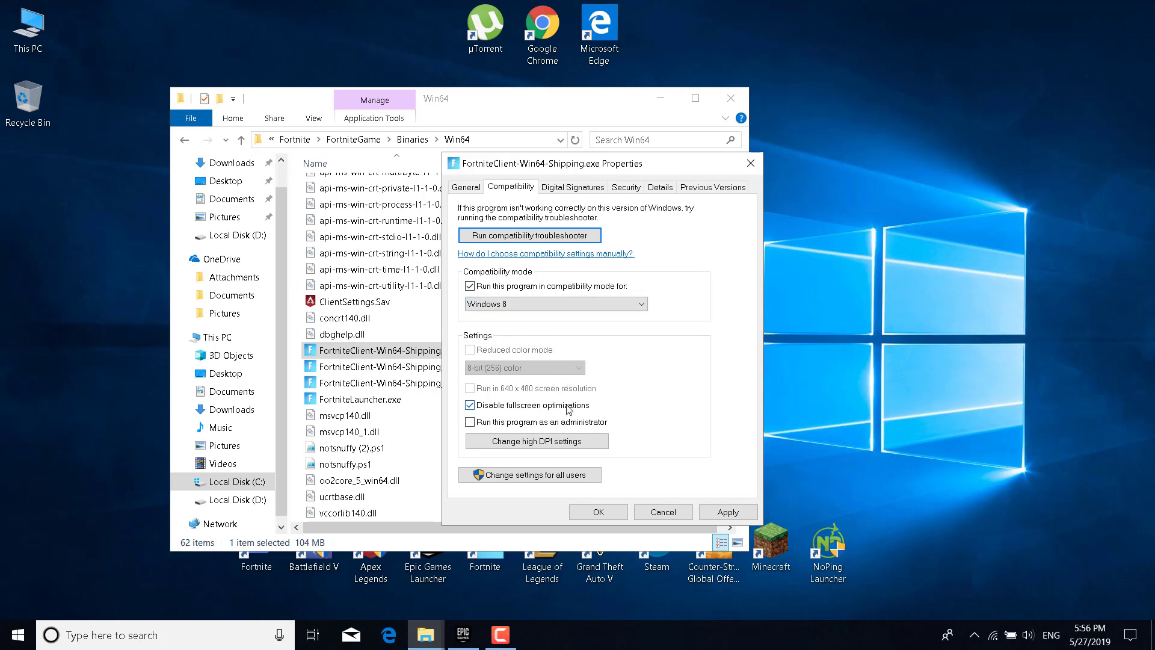
pyautogui.click(470, 407)
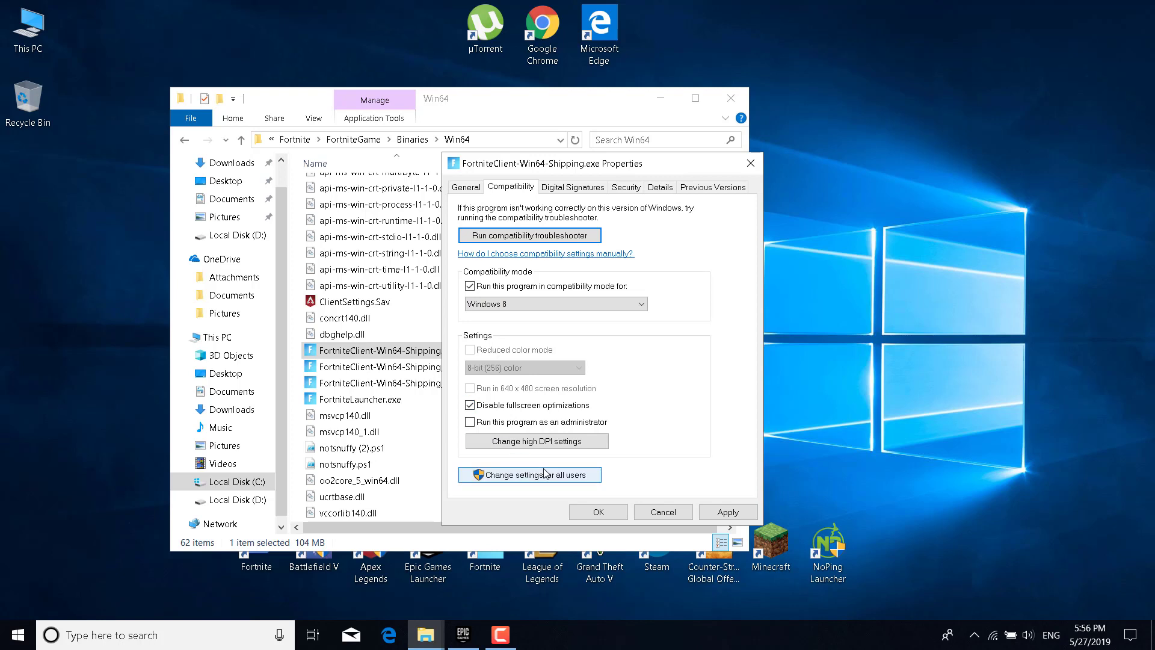
pyautogui.click(501, 421)
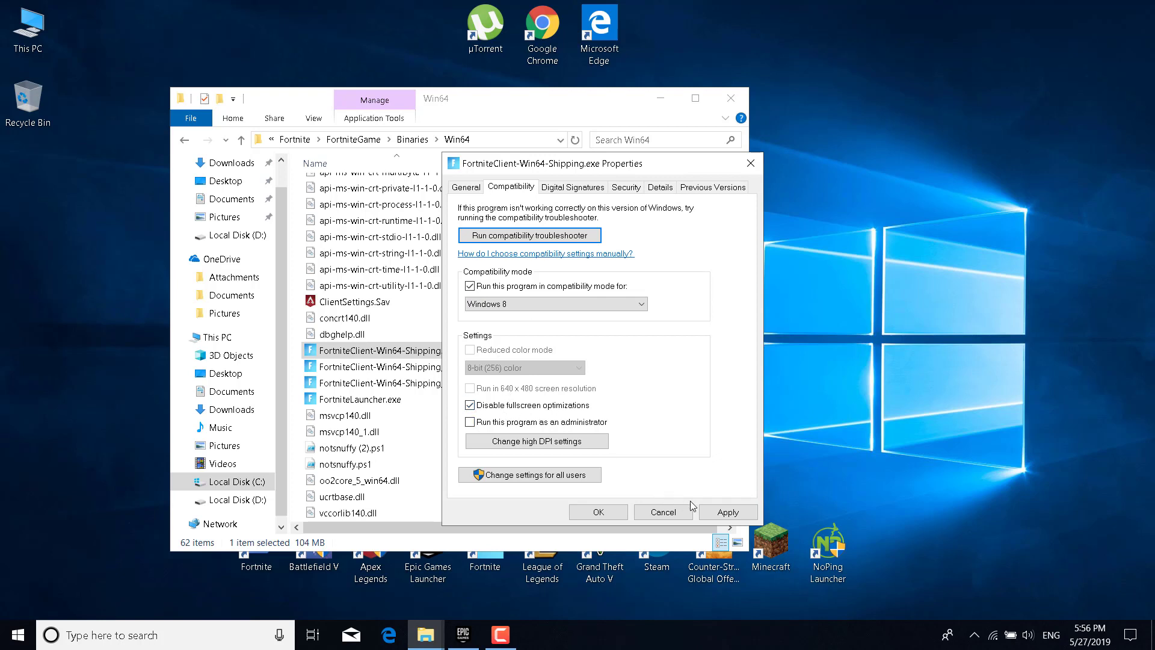
pyautogui.click(725, 512)
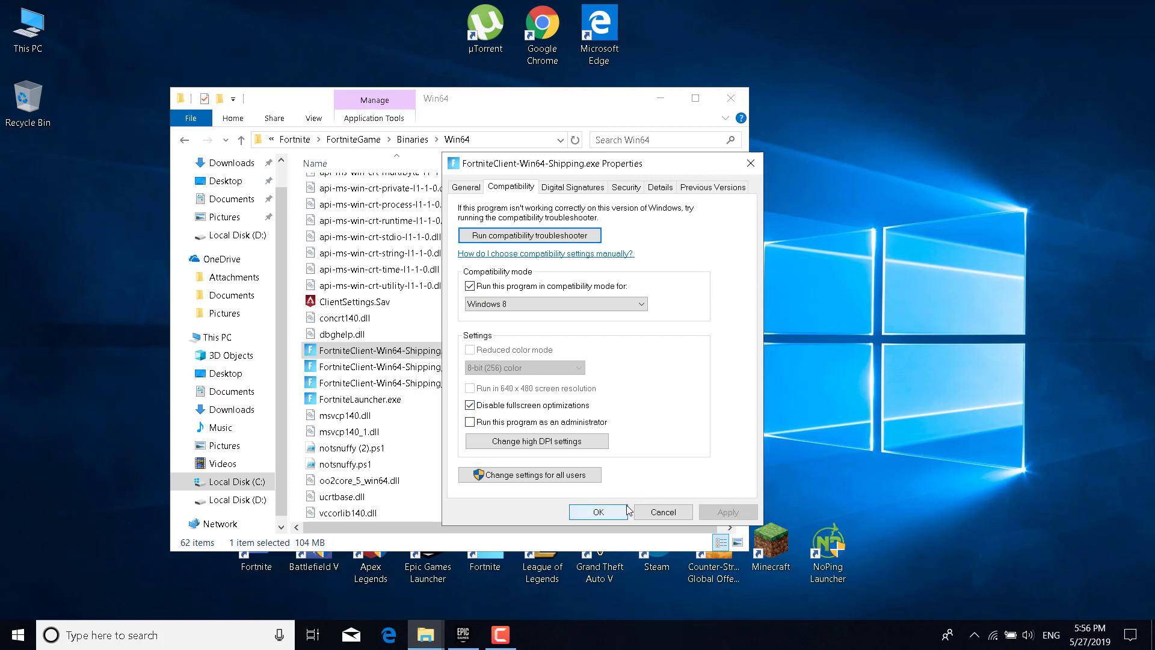
pyautogui.click(599, 512)
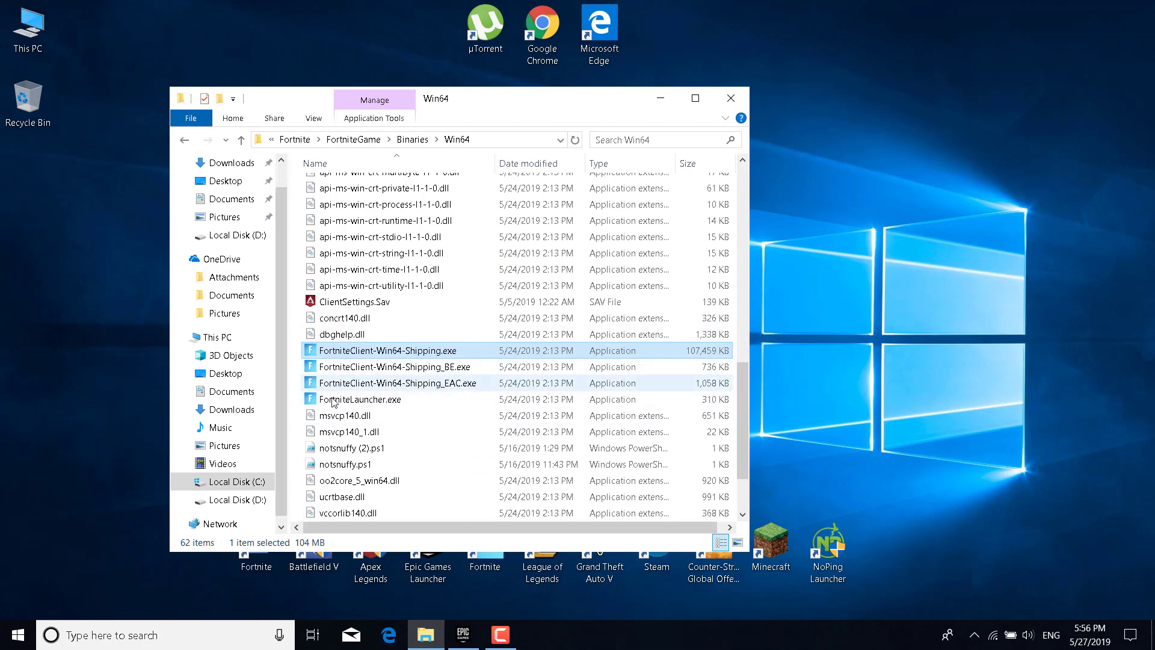
# Uninstall and reinstall the BattlEye service using Uninstall_BattlEye.bat and Install_BattlEye.bat in the Win64 folder's BattlEye subfolder
pyautogui.click(391, 371)
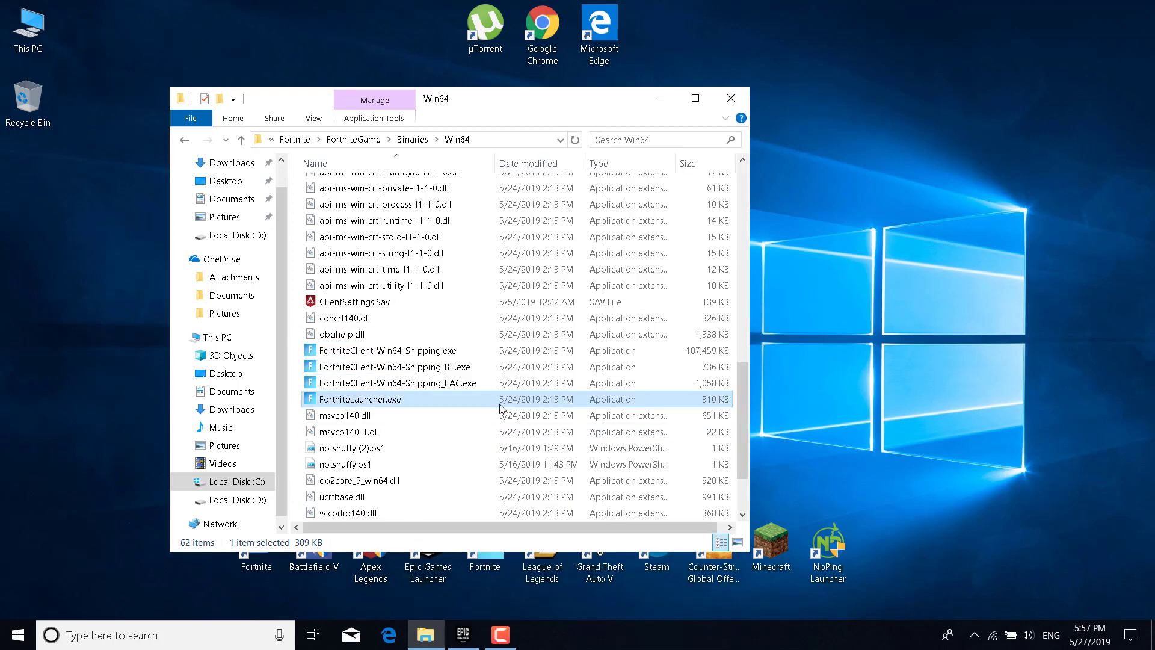
pyautogui.scroll(4, 505, 409)
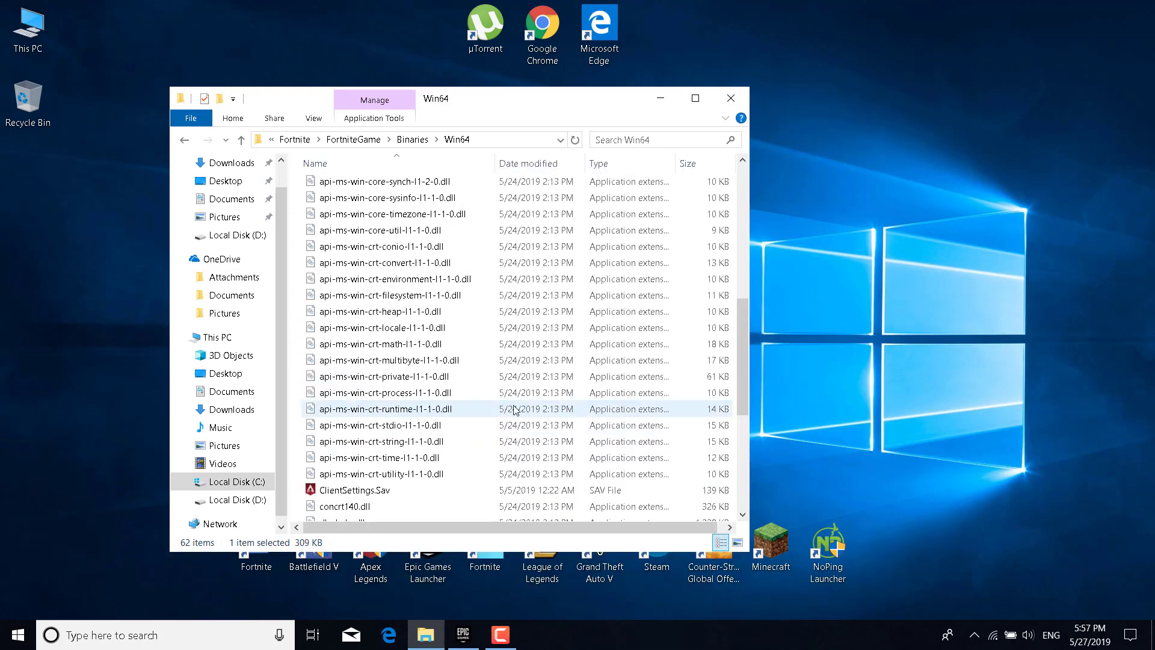
pyautogui.scroll(8, 514, 410)
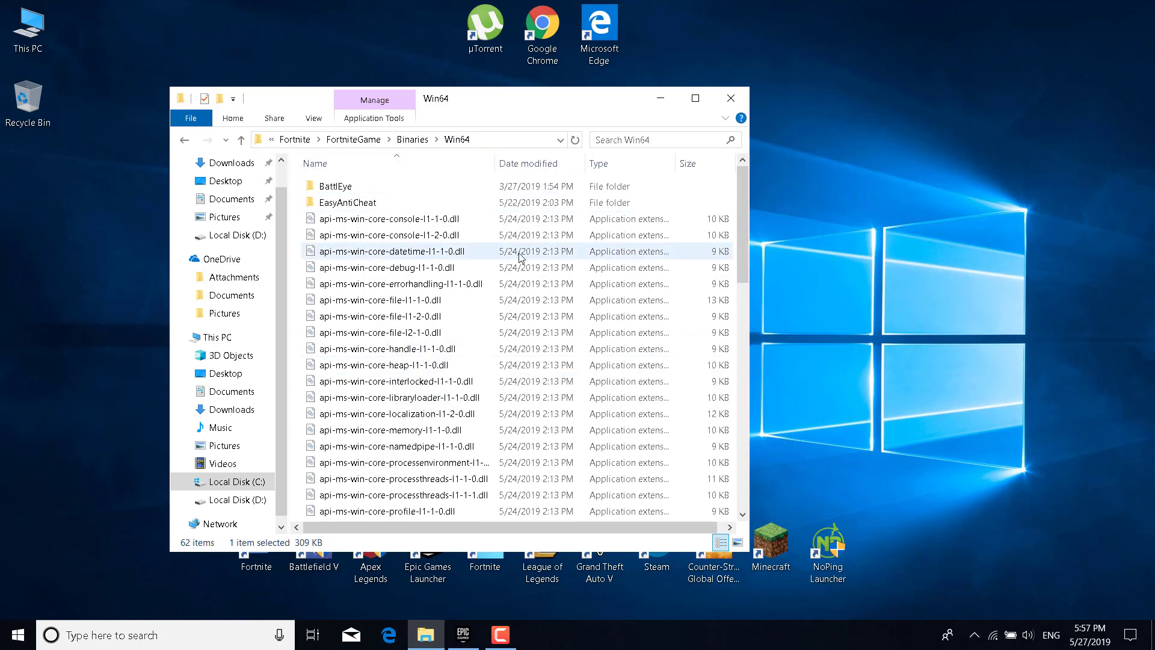
pyautogui.click(330, 186)
pyautogui.doubleClick(327, 186)
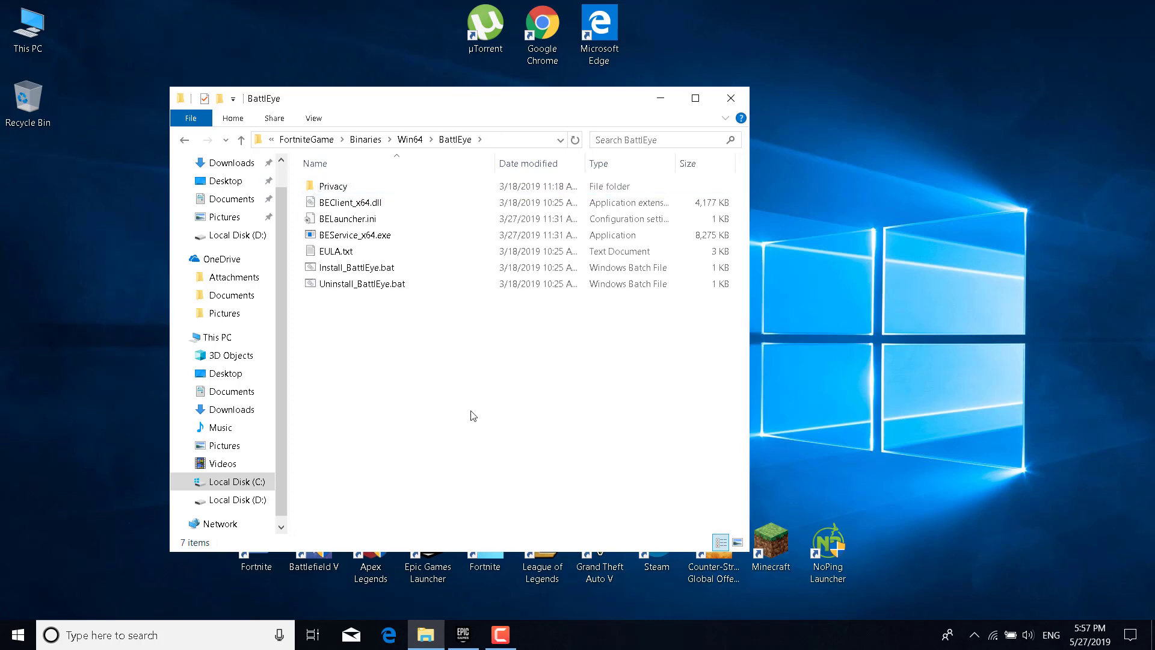
pyautogui.doubleClick(397, 295)
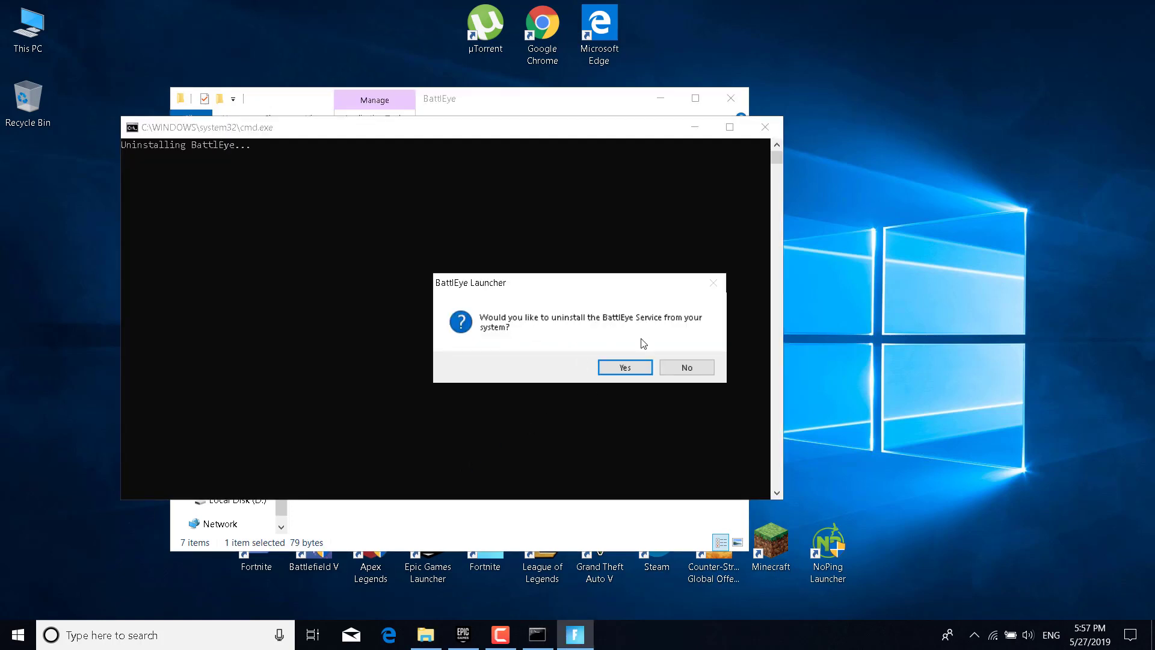
pyautogui.click(634, 367)
pyautogui.click(634, 367)
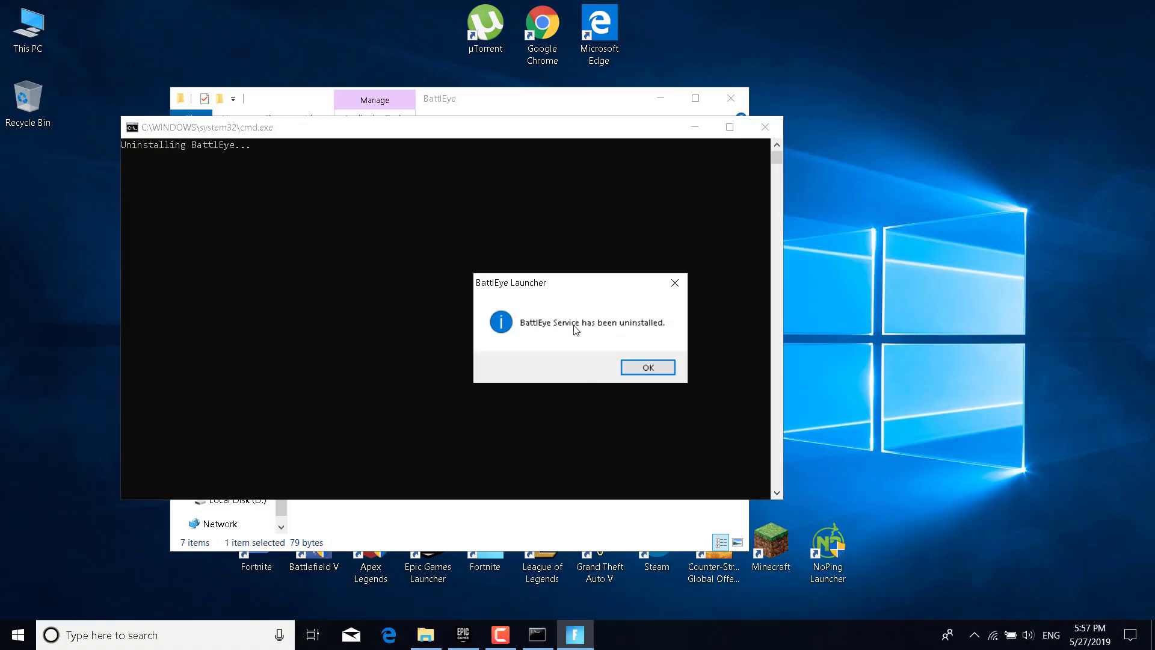
pyautogui.click(647, 363)
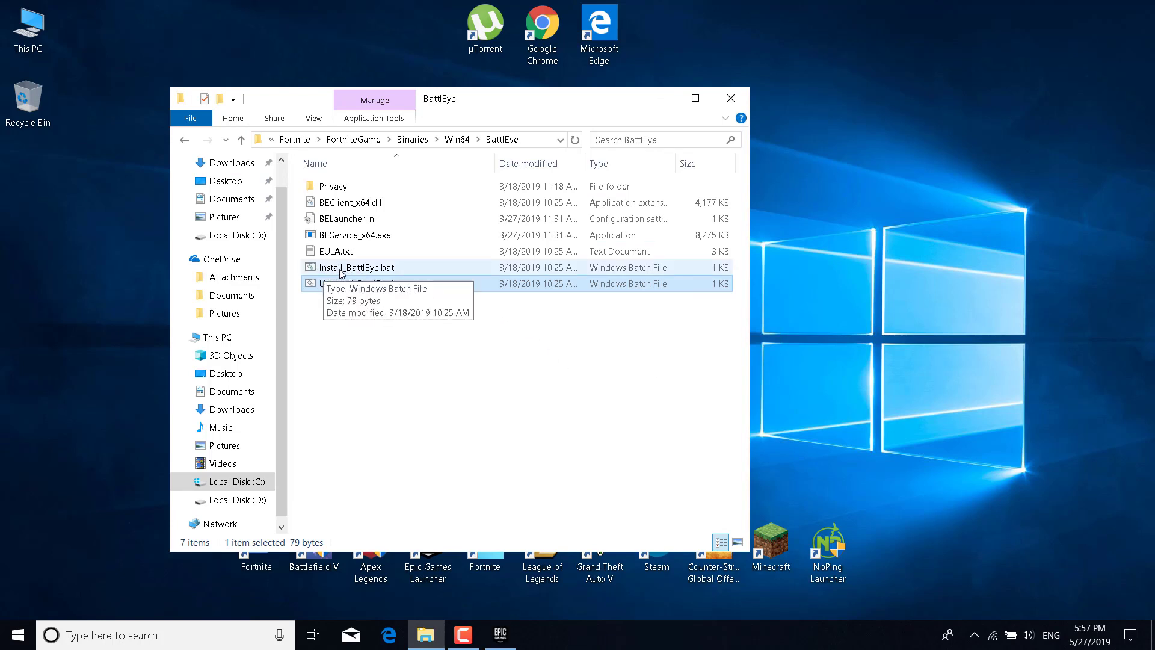
pyautogui.doubleClick(400, 268)
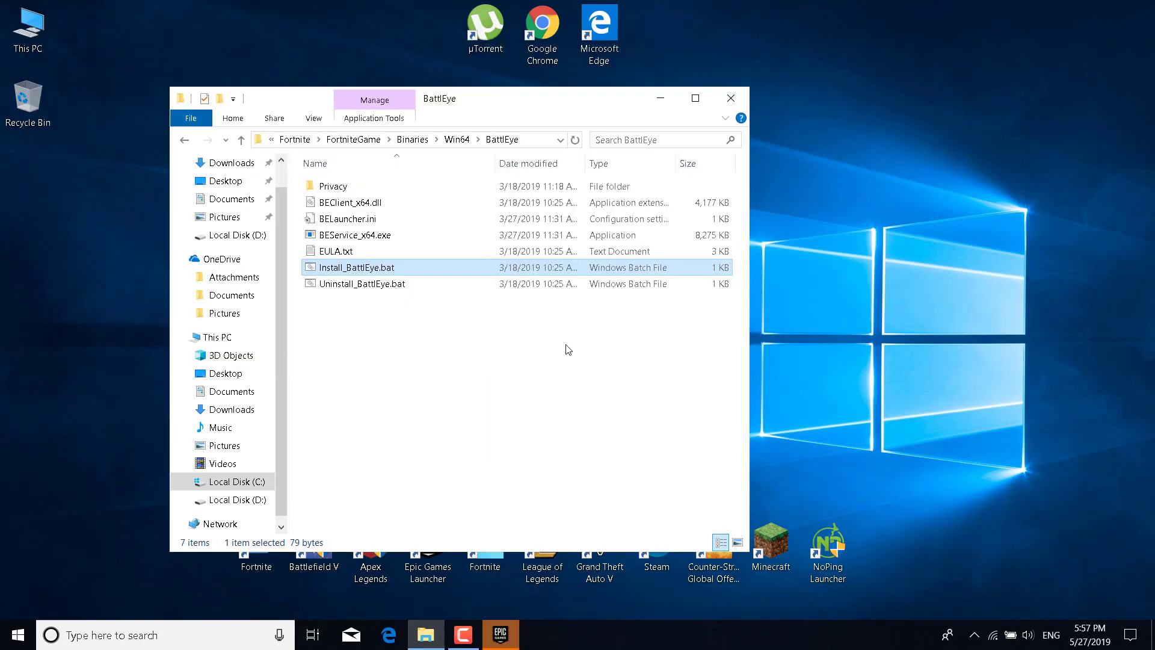
# Repair the Easy Anti-Cheat service for Fortnite with EasyAntiCheat_Setup.exe from the EasyAntiCheat folder, then close the setup and folder windows
pyautogui.click(455, 140)
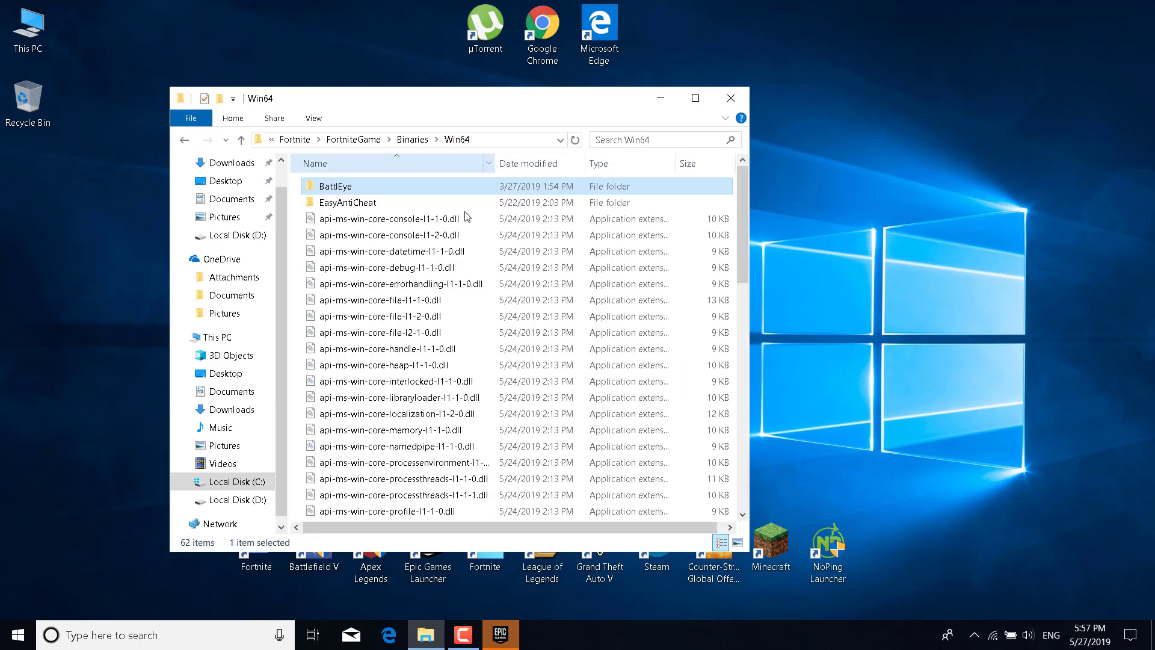
pyautogui.doubleClick(390, 205)
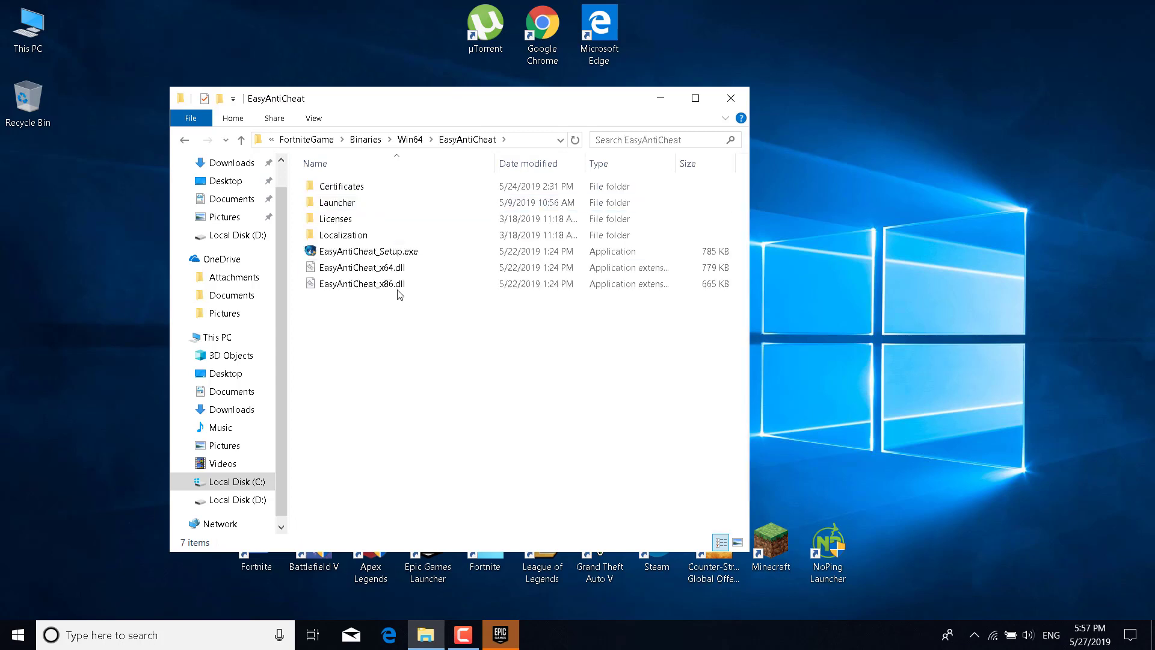
pyautogui.click(368, 258)
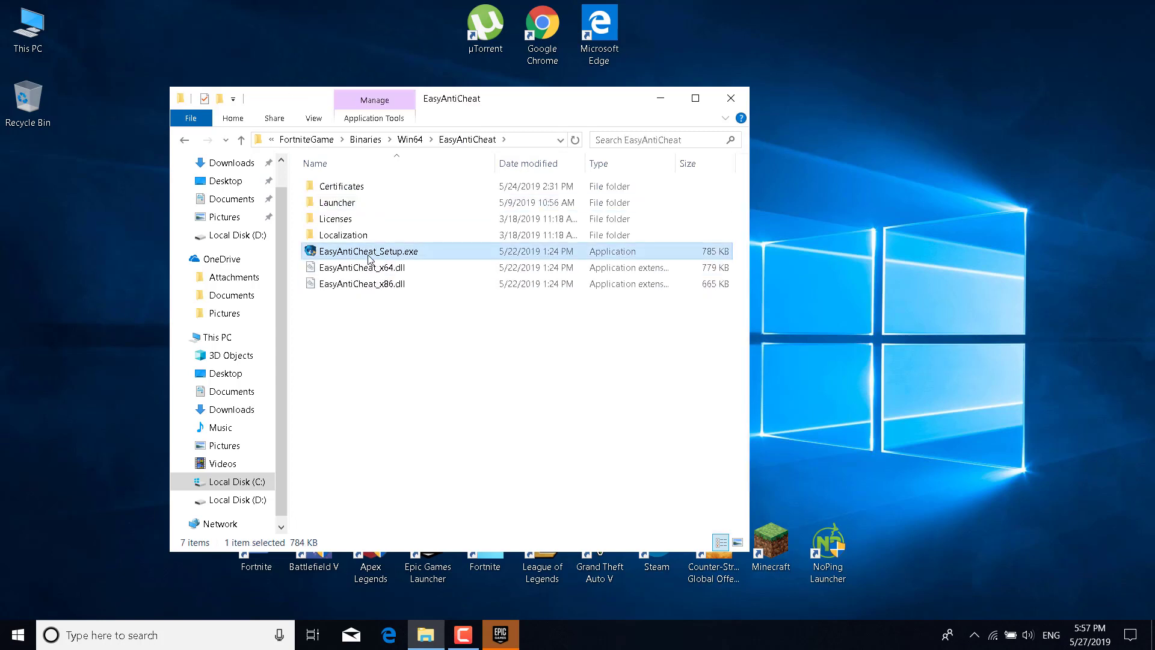
pyautogui.doubleClick(368, 258)
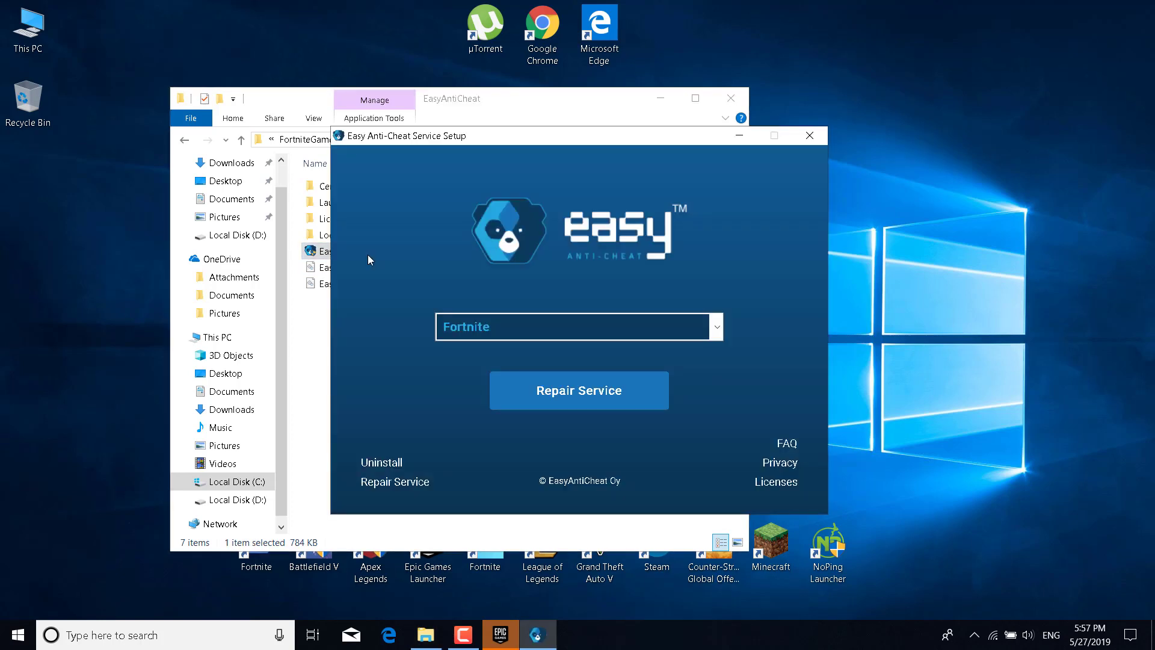
pyautogui.click(605, 399)
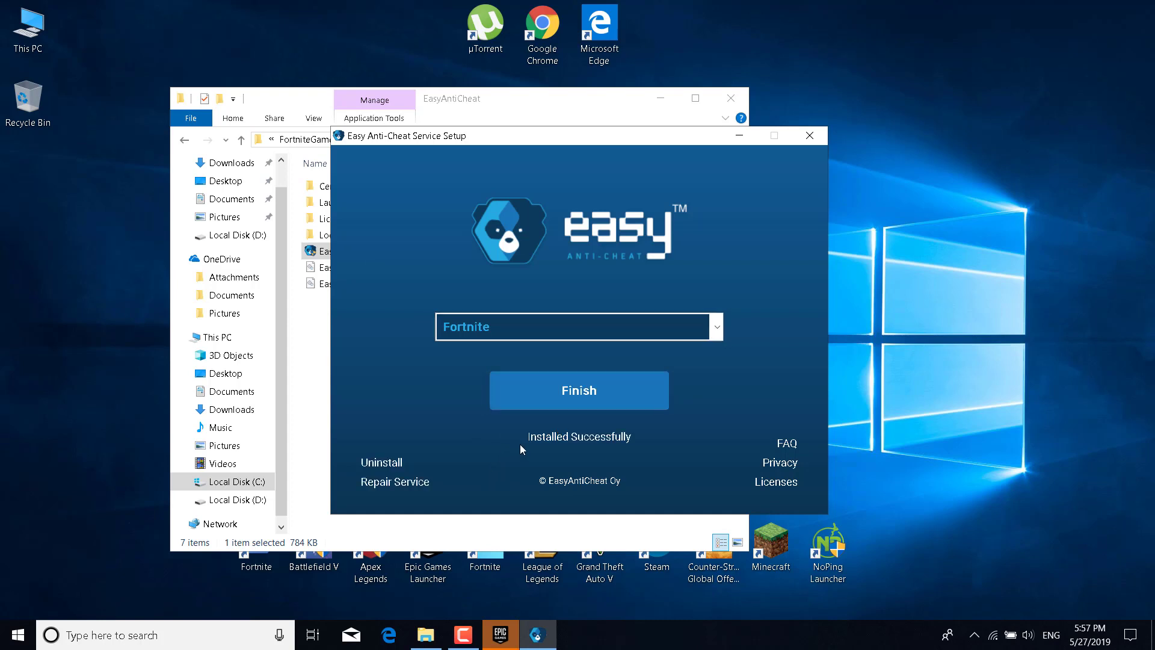
pyautogui.click(546, 397)
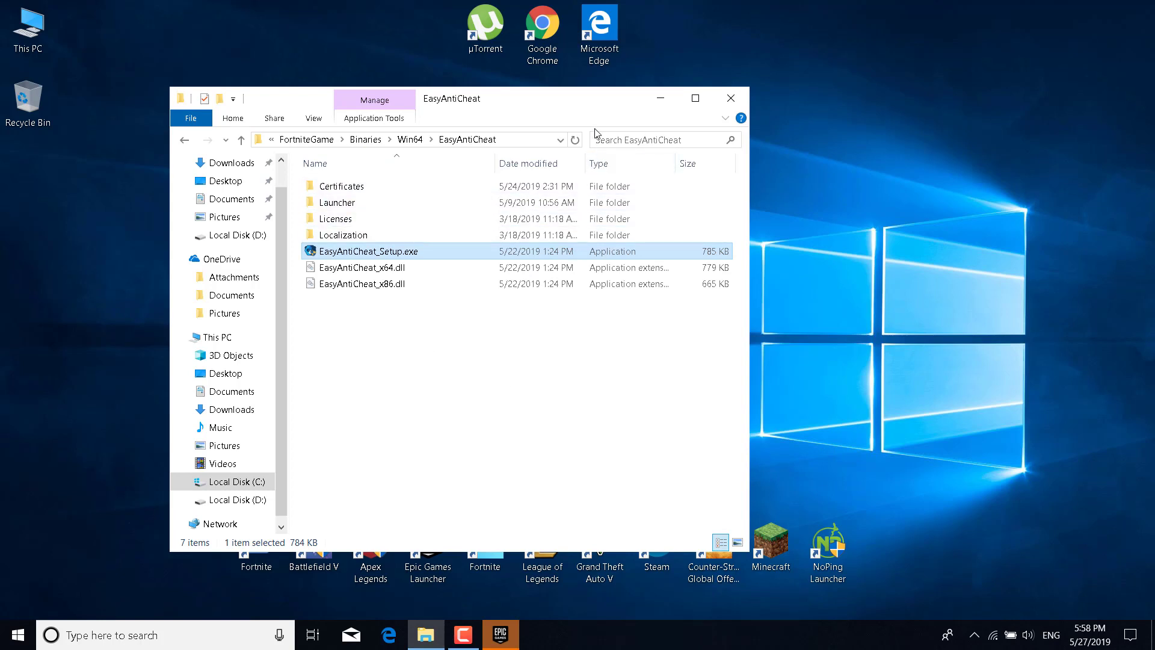
pyautogui.click(730, 98)
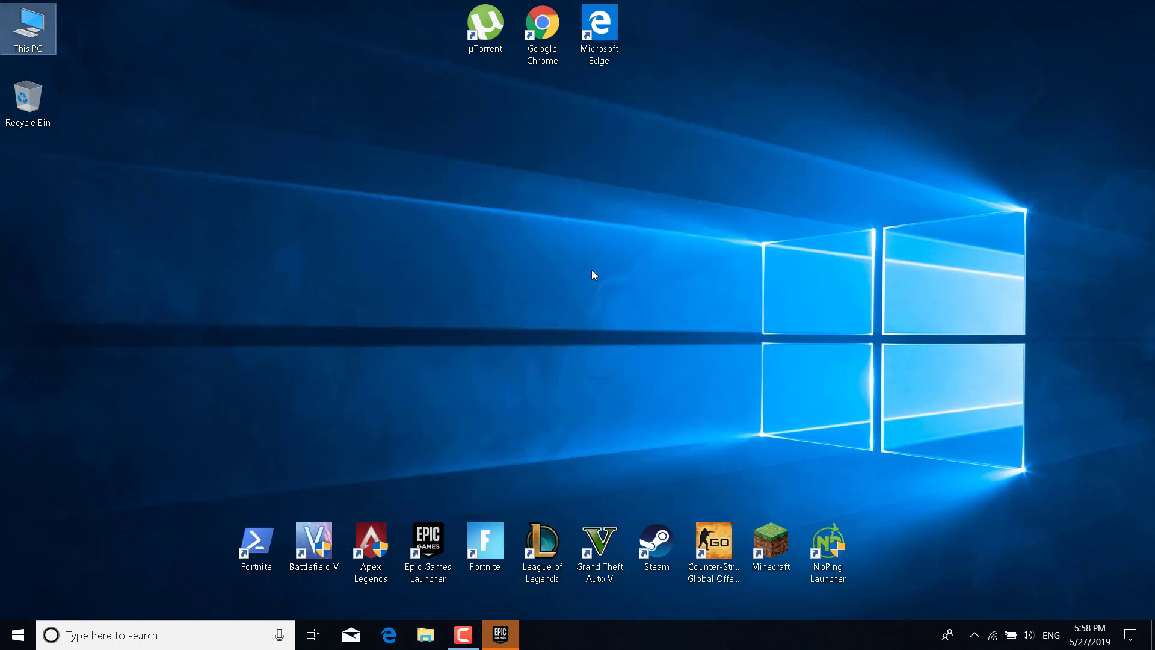
# Search Windows for System Configuration and open it
pyautogui.click(209, 636)
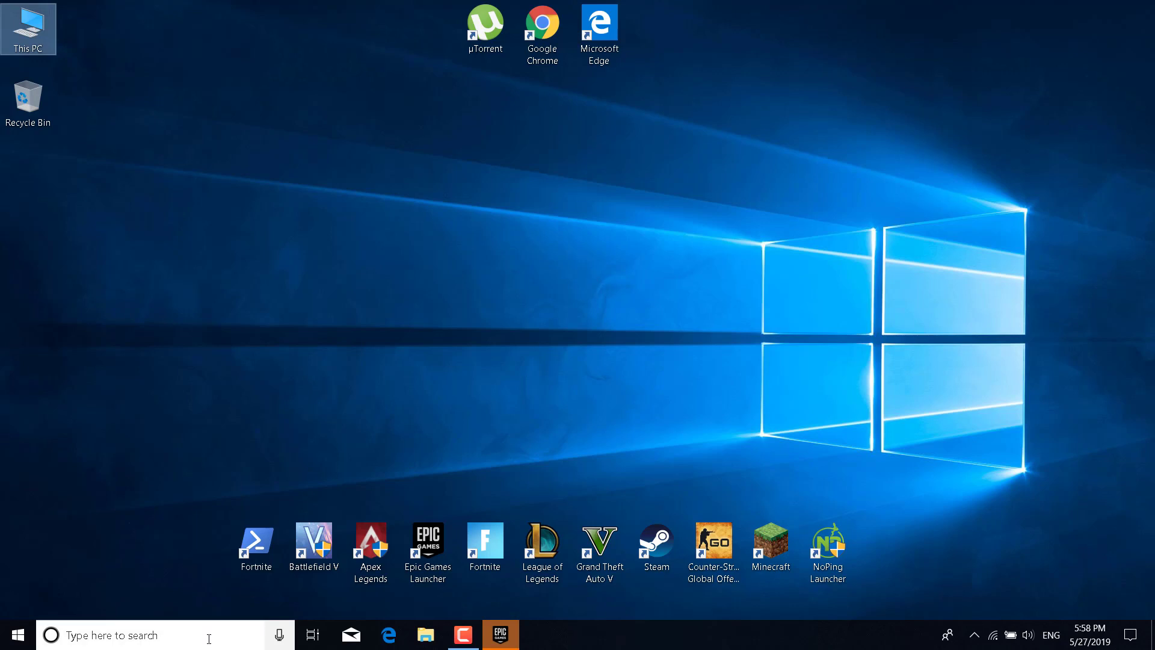
pyautogui.write('system ')
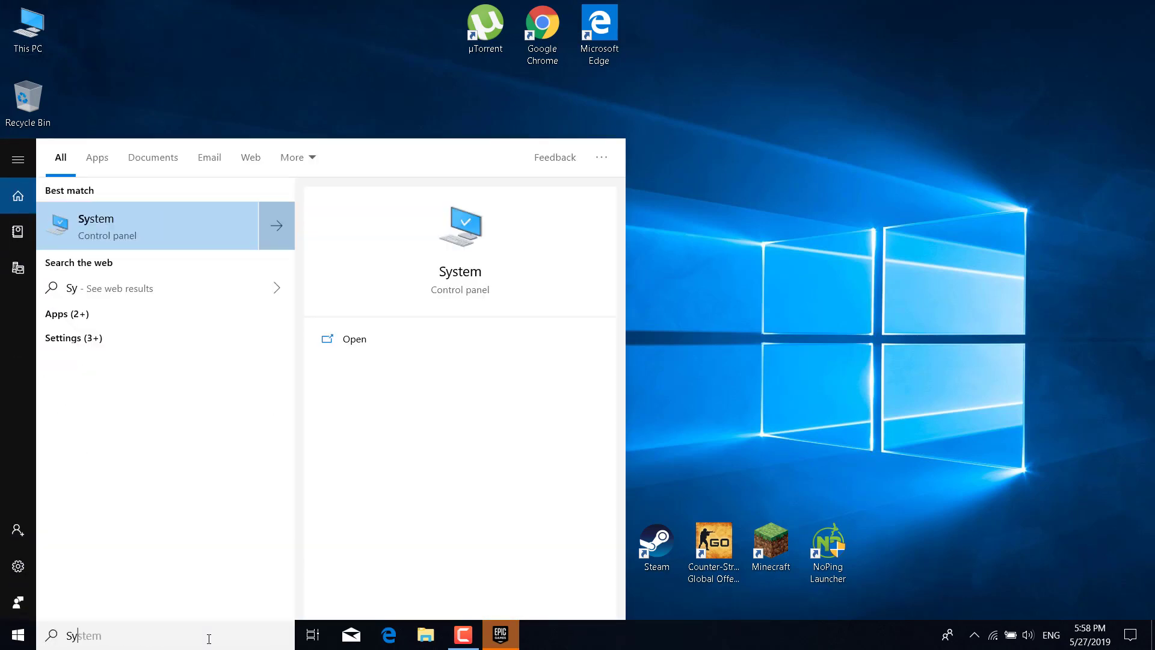
pyautogui.write('Conf')
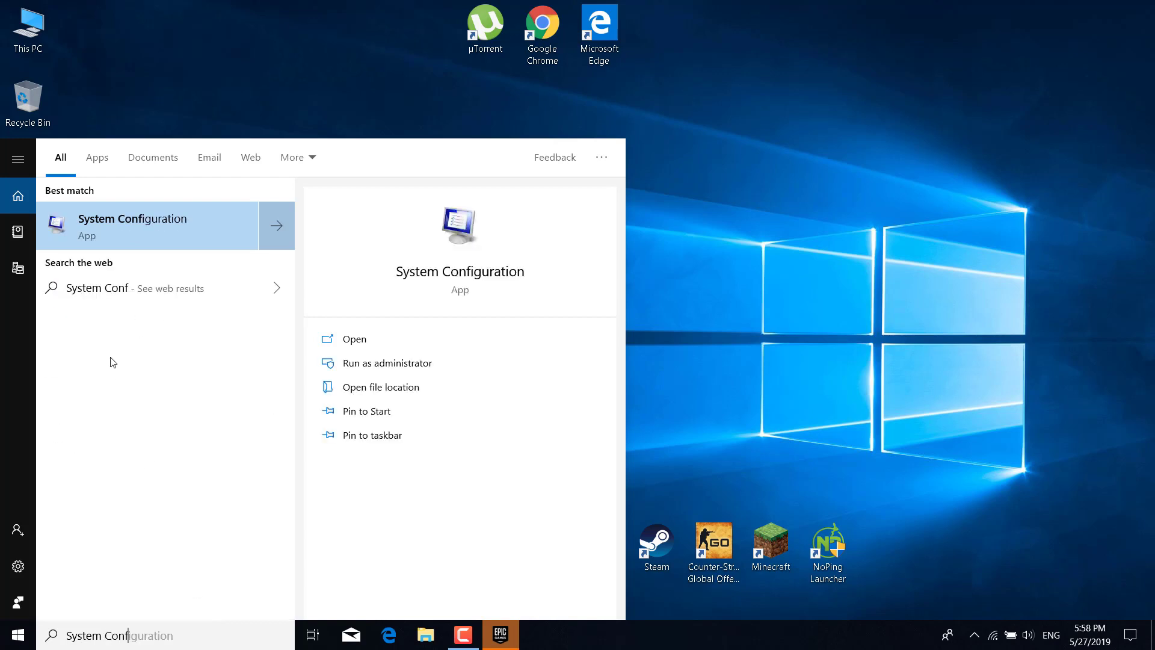
pyautogui.click(212, 223)
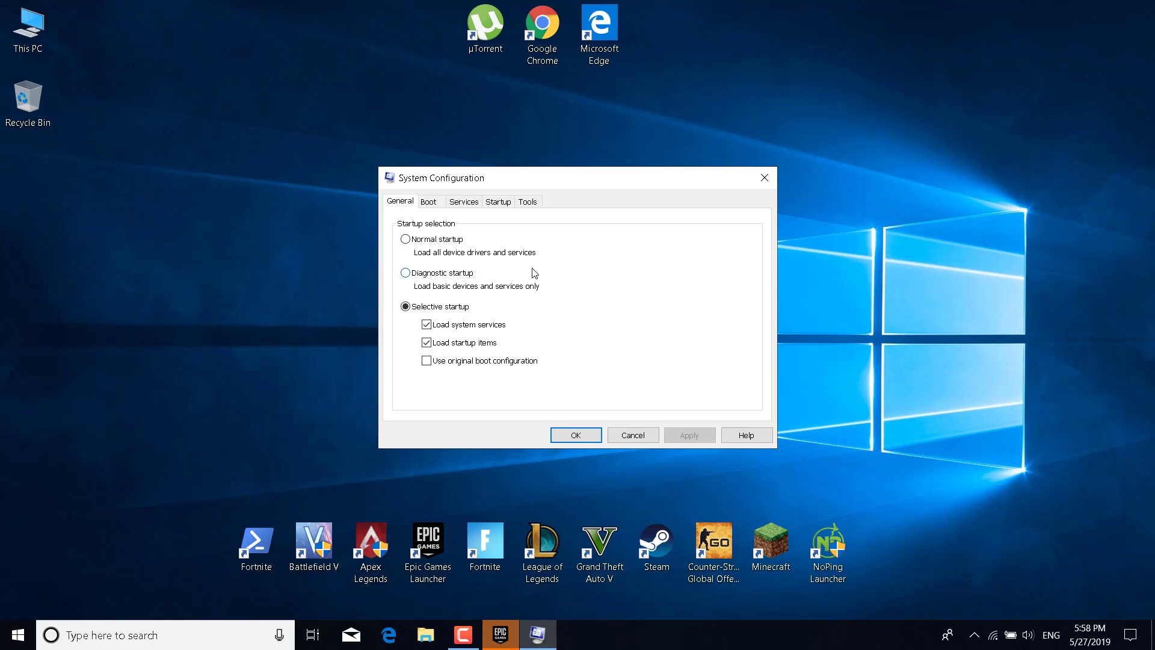
# Set the number of processors to 8 in the advanced boot options, apply the change, and exit without restarting
pyautogui.click(431, 203)
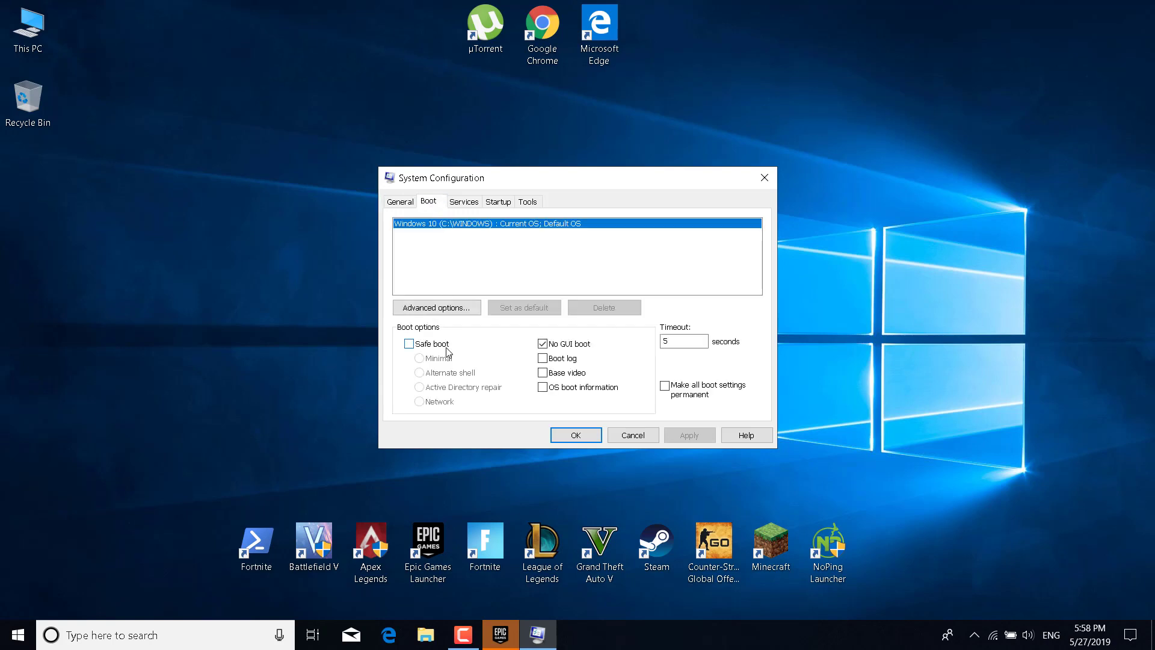
pyautogui.click(446, 310)
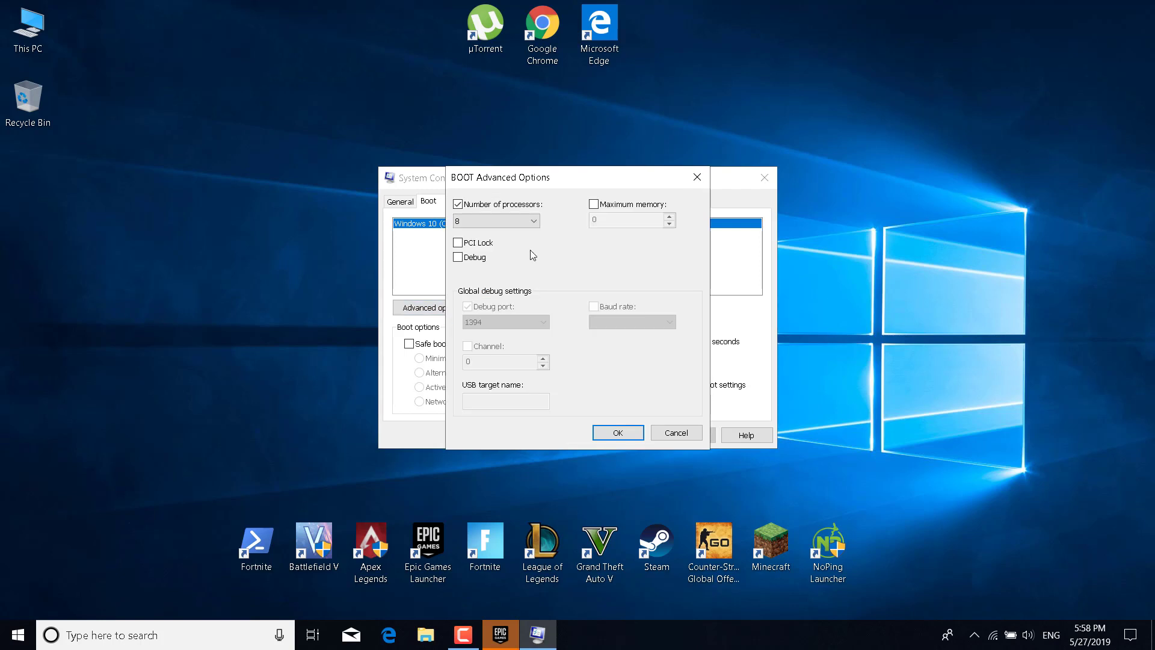
pyautogui.click(460, 205)
pyautogui.click(478, 206)
pyautogui.click(495, 223)
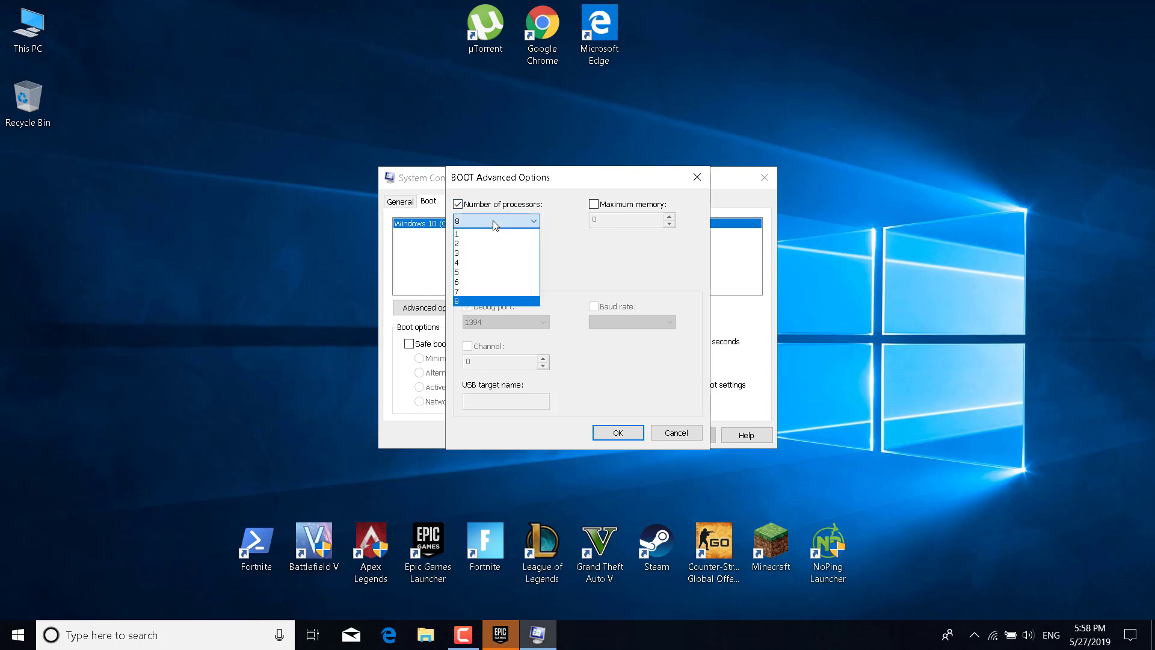
pyautogui.click(466, 301)
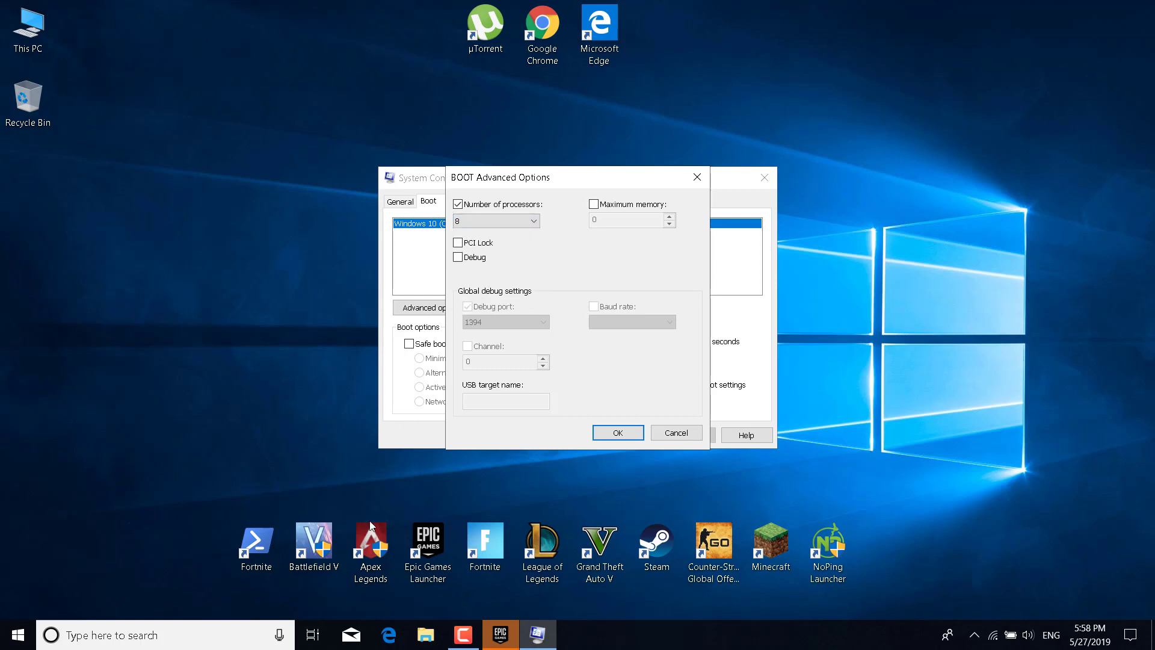
pyautogui.click(616, 434)
pyautogui.click(689, 434)
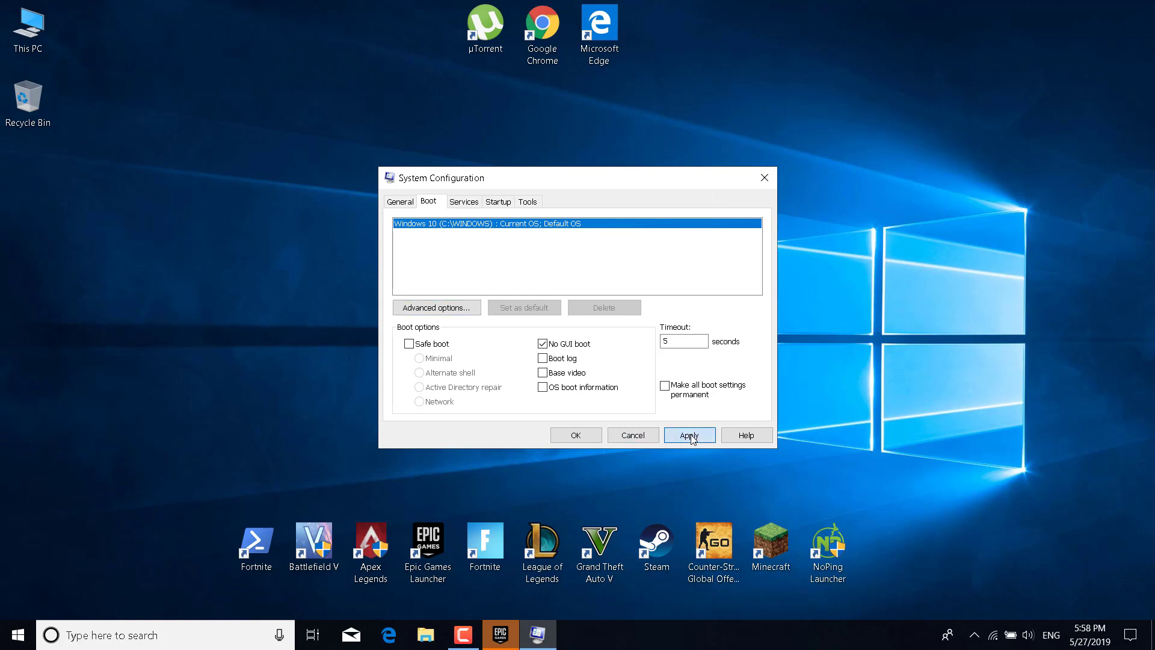
pyautogui.click(575, 434)
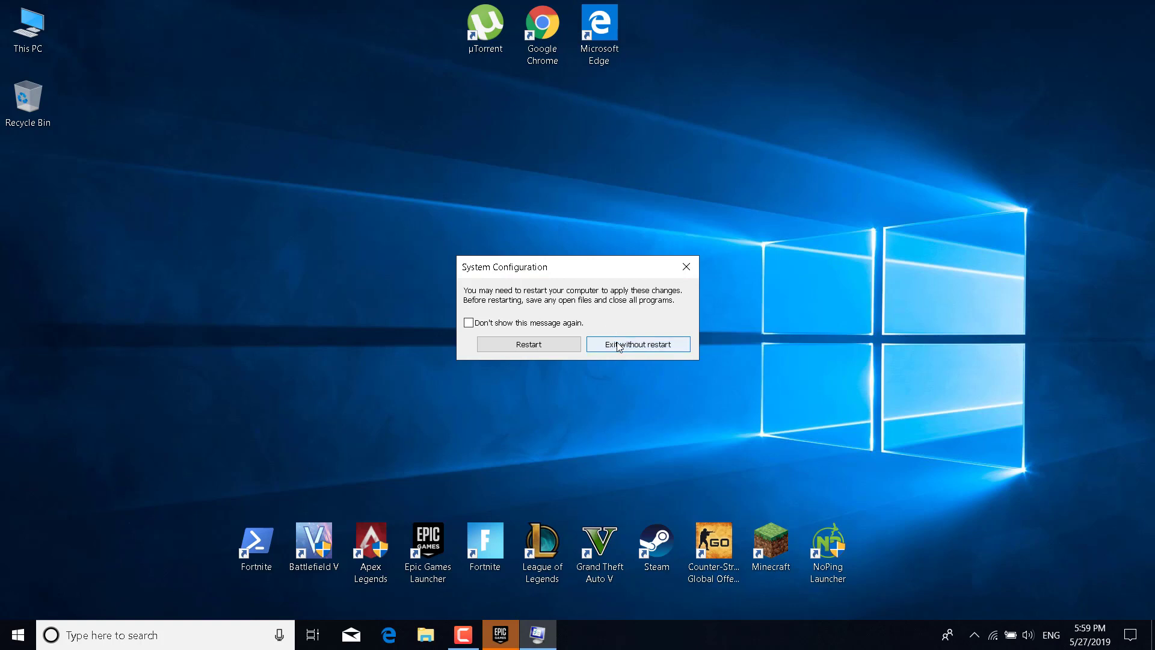
pyautogui.click(618, 346)
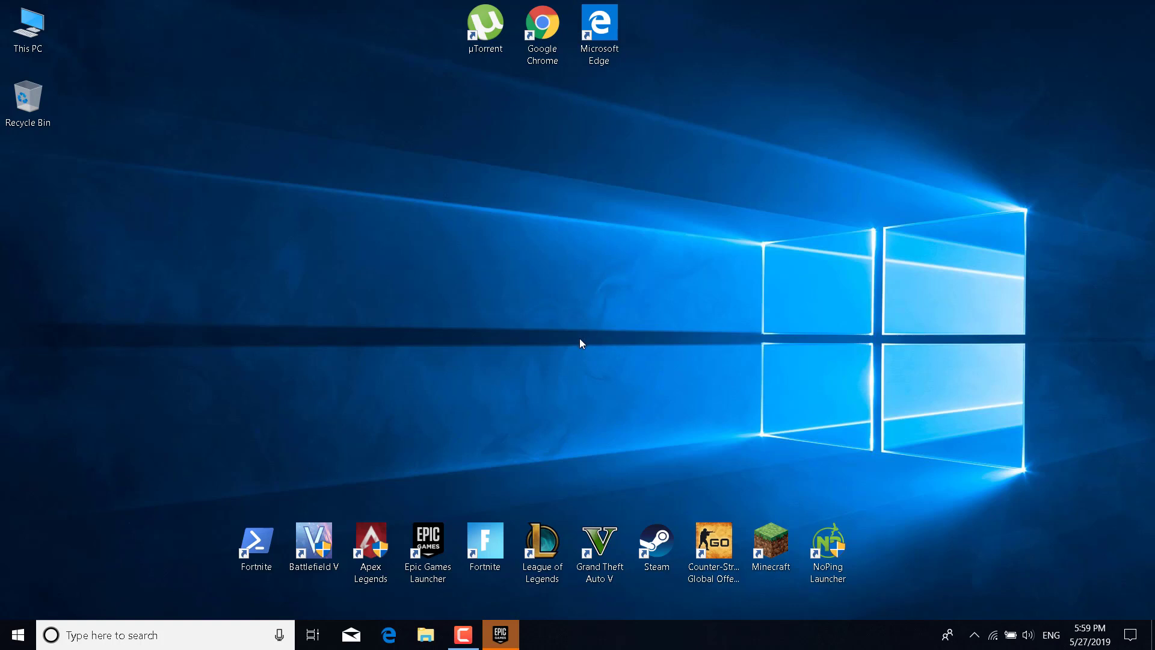
# Search Windows for Windows Defender Firewall and open its list of apps allowed through the firewall
pyautogui.click(203, 629)
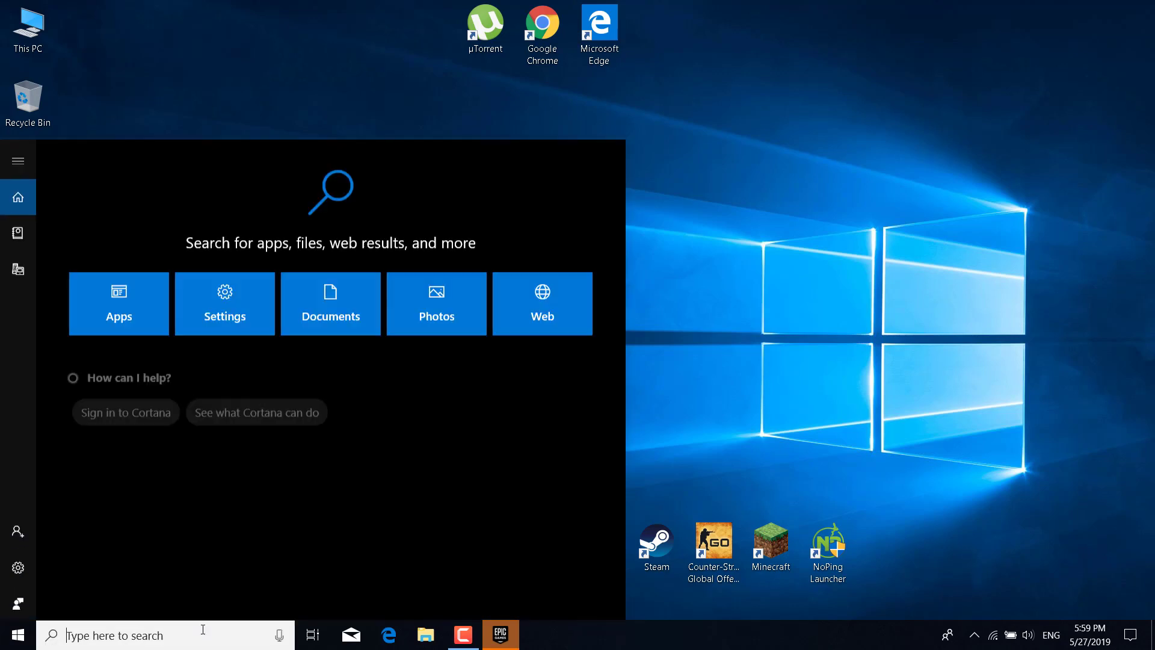
pyautogui.write('Windows')
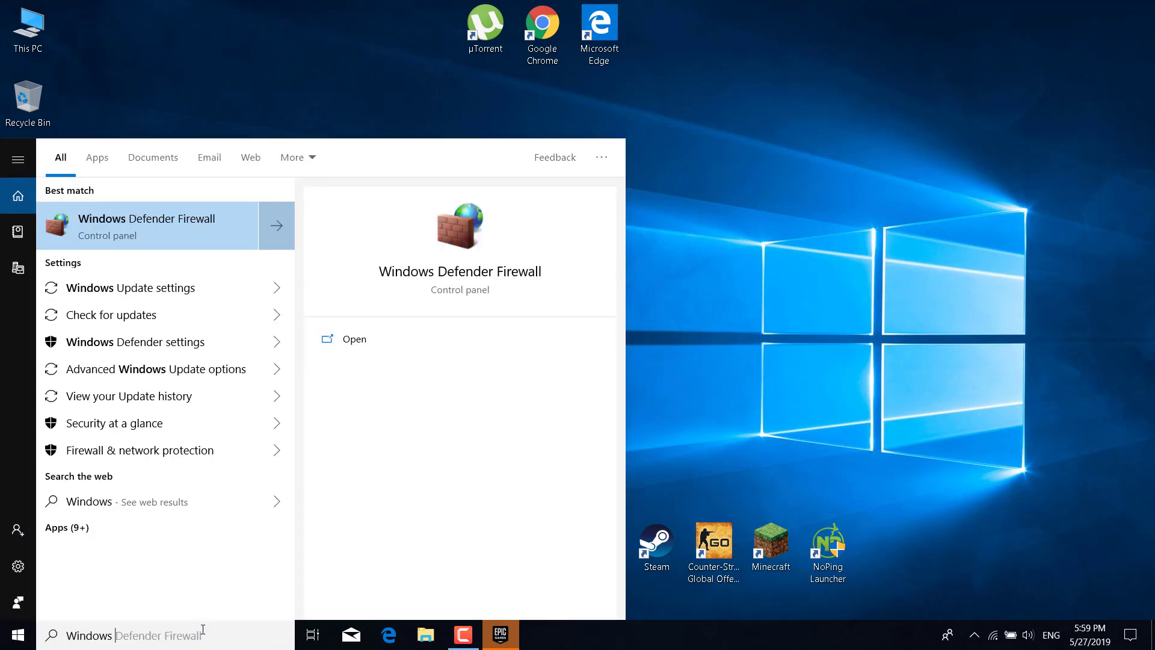
pyautogui.click(200, 219)
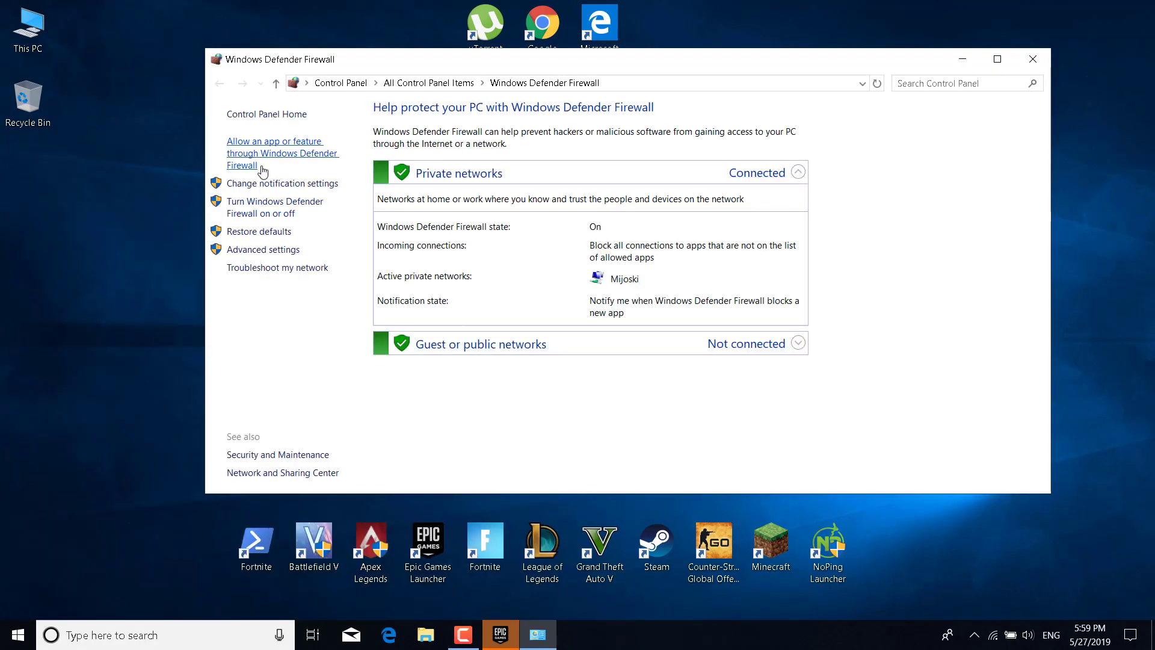
pyautogui.click(299, 150)
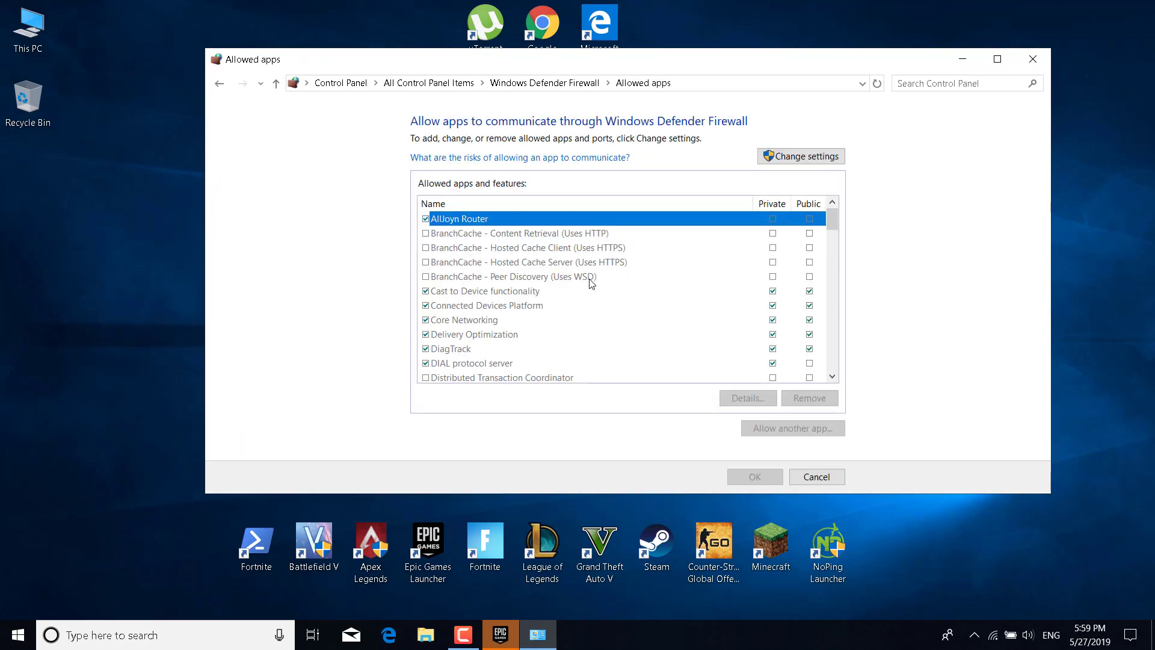
# Unlock the allowed apps settings and allow both EpicGamesLauncher entries on private and public networks
pyautogui.click(570, 279)
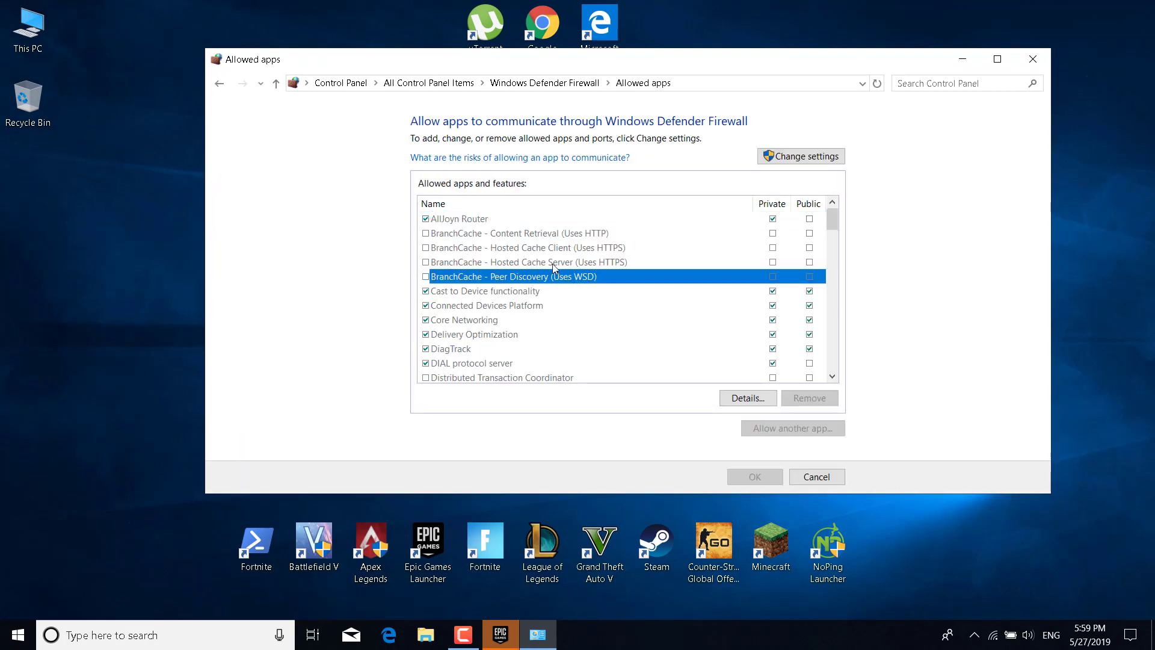
pyautogui.click(552, 264)
pyautogui.scroll(-2, 536, 307)
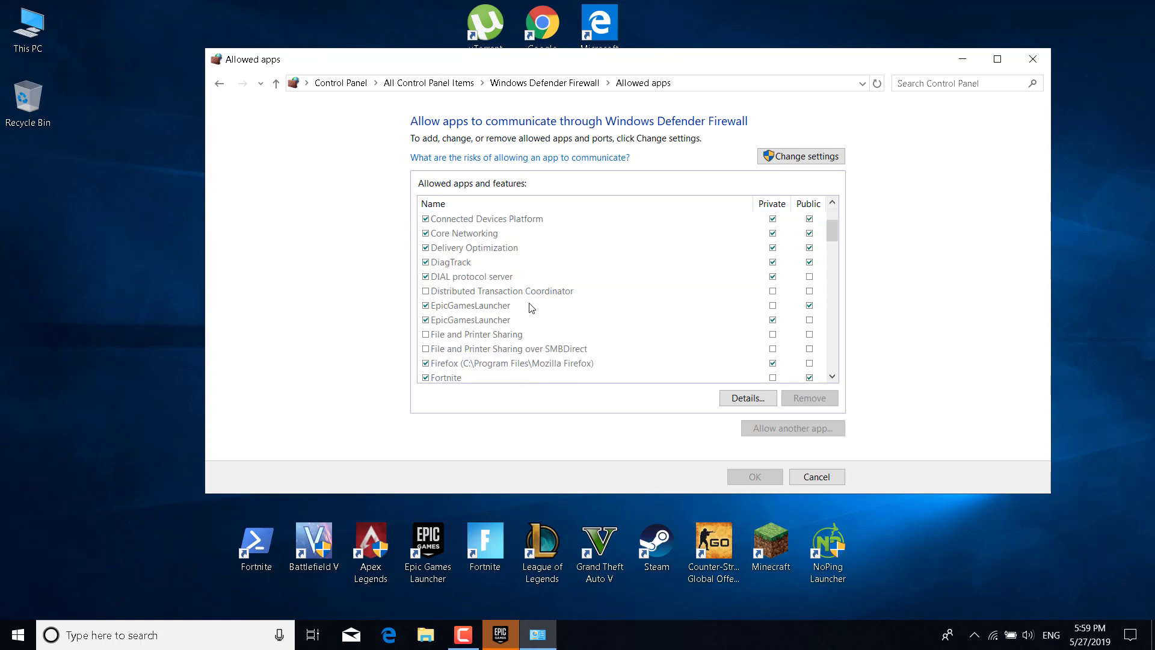
pyautogui.scroll(-1, 531, 308)
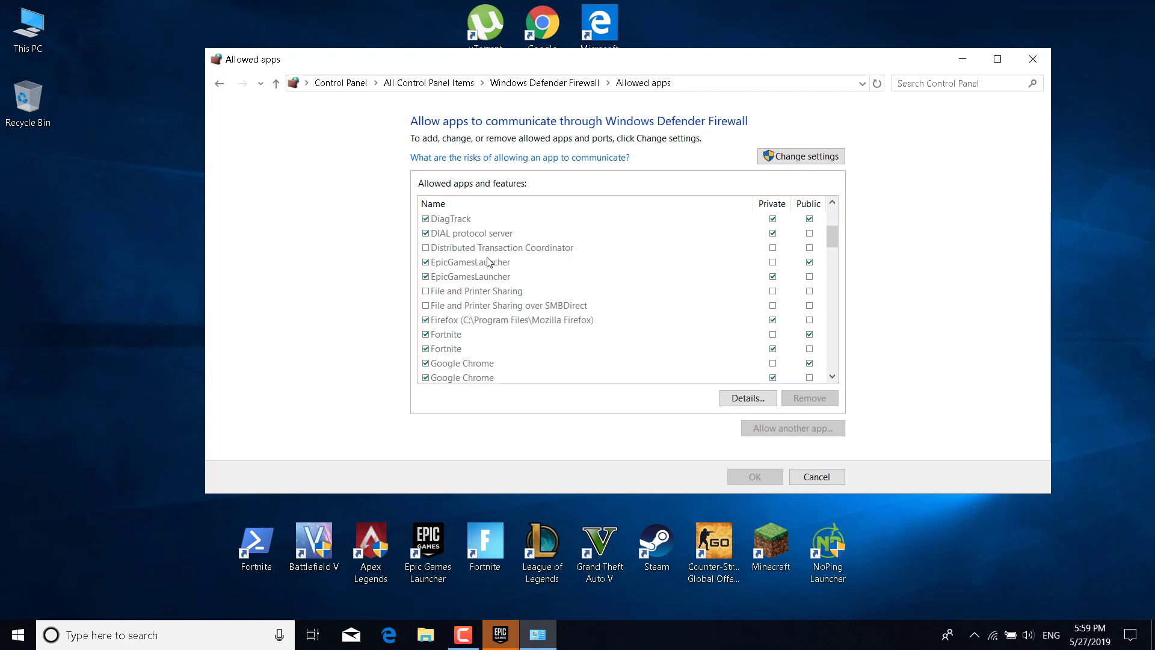
pyautogui.click(427, 266)
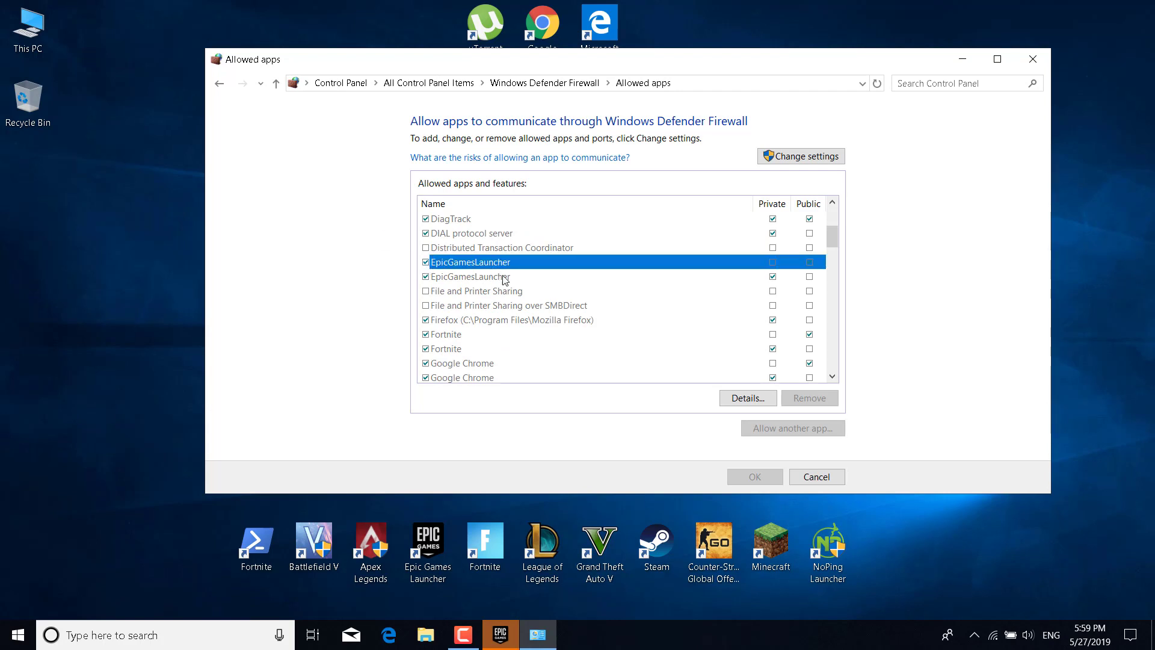
pyautogui.click(783, 156)
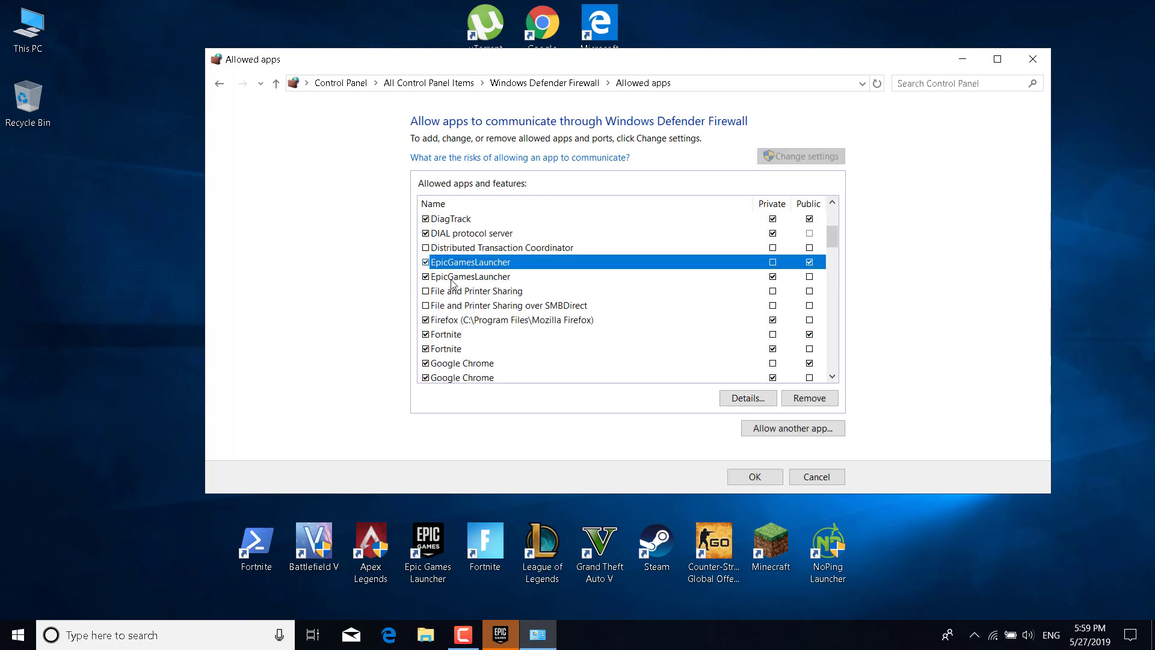
pyautogui.click(774, 264)
pyautogui.click(809, 276)
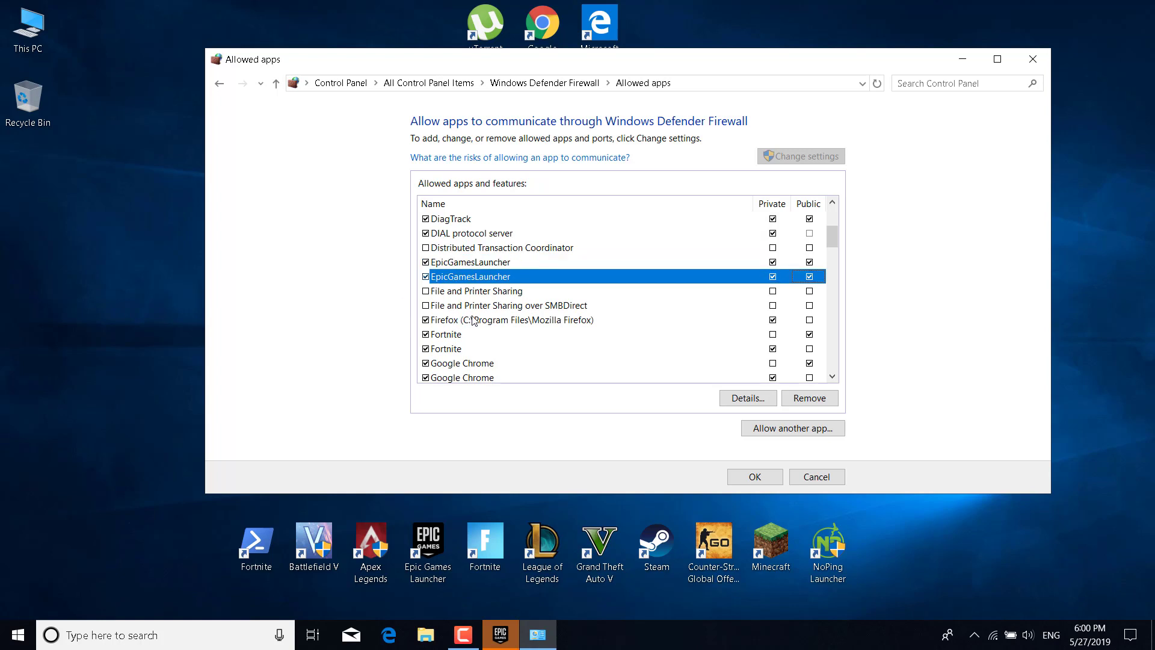
# Allow both Fortnite entries on private and public networks, confirm the firewall changes, and close the window
pyautogui.scroll(-1, 474, 319)
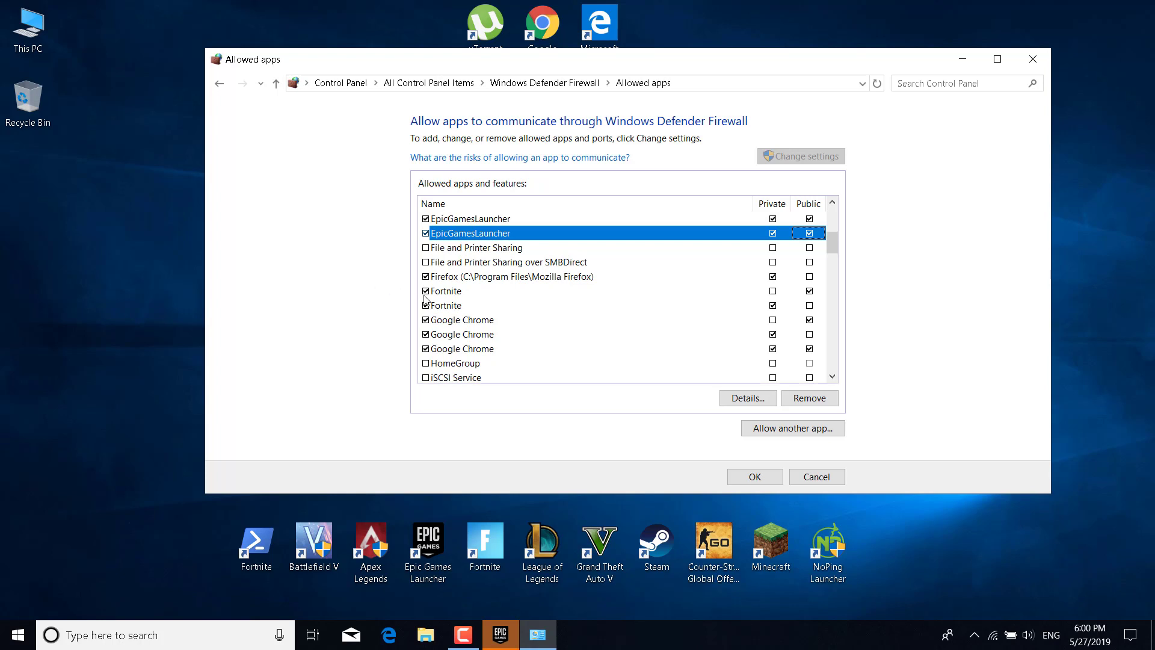
pyautogui.click(772, 291)
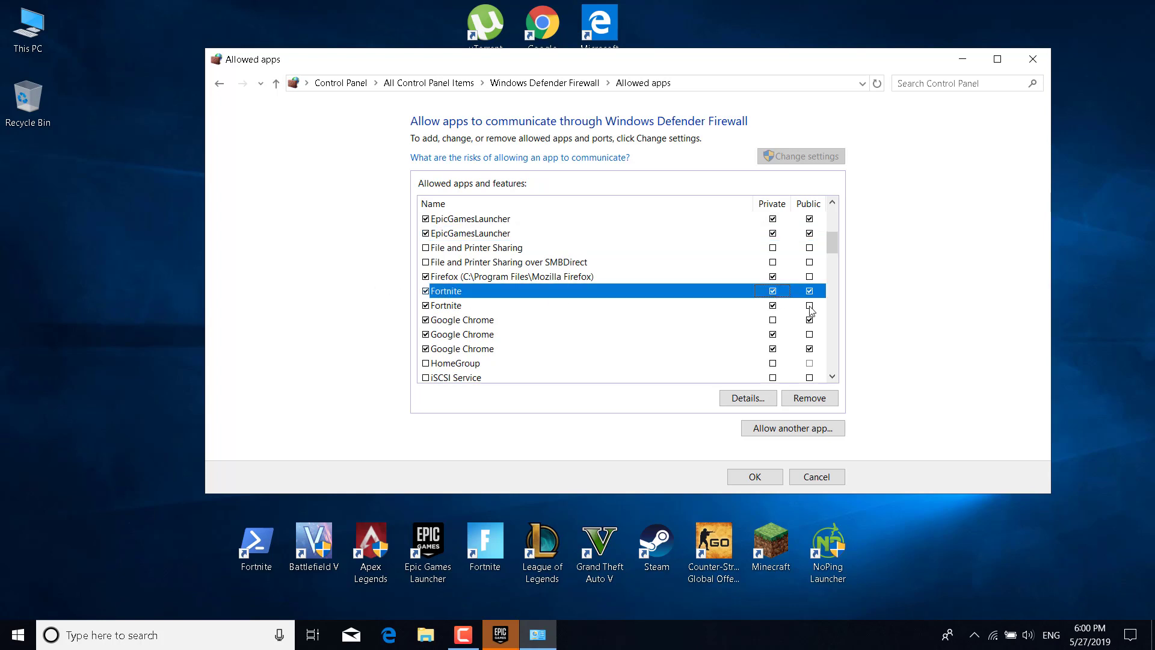
pyautogui.click(808, 305)
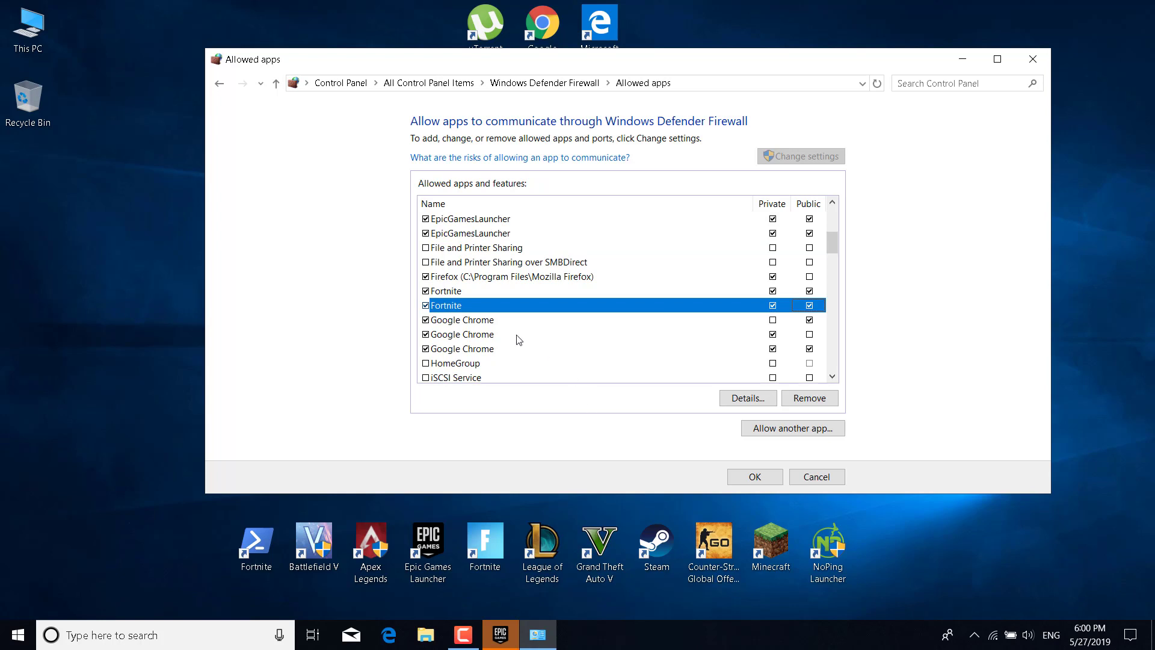
pyautogui.click(753, 472)
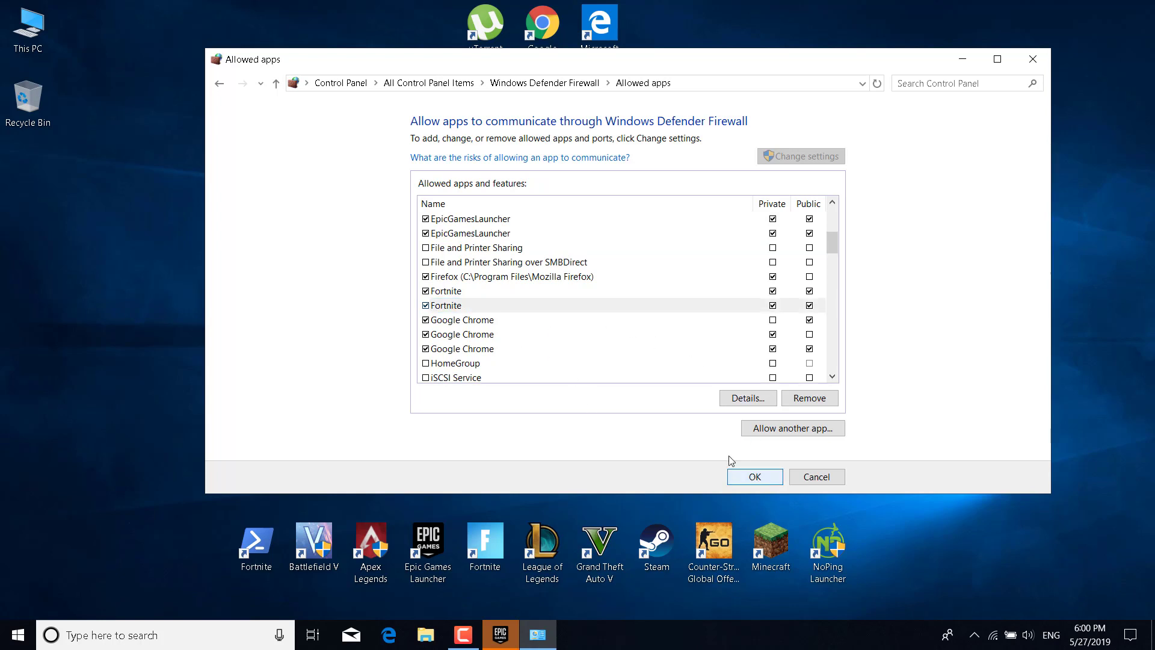
pyautogui.click(1031, 60)
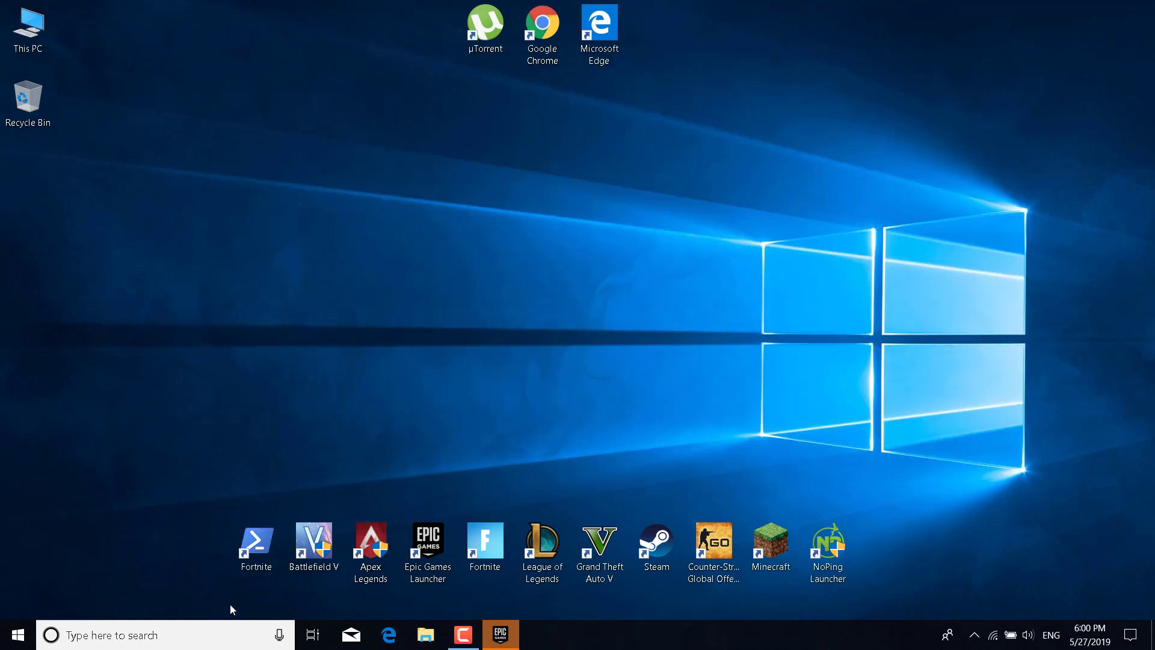
# Search Windows for Registry Editor, open it, and maximize its window
pyautogui.click(227, 632)
pyautogui.write('R')
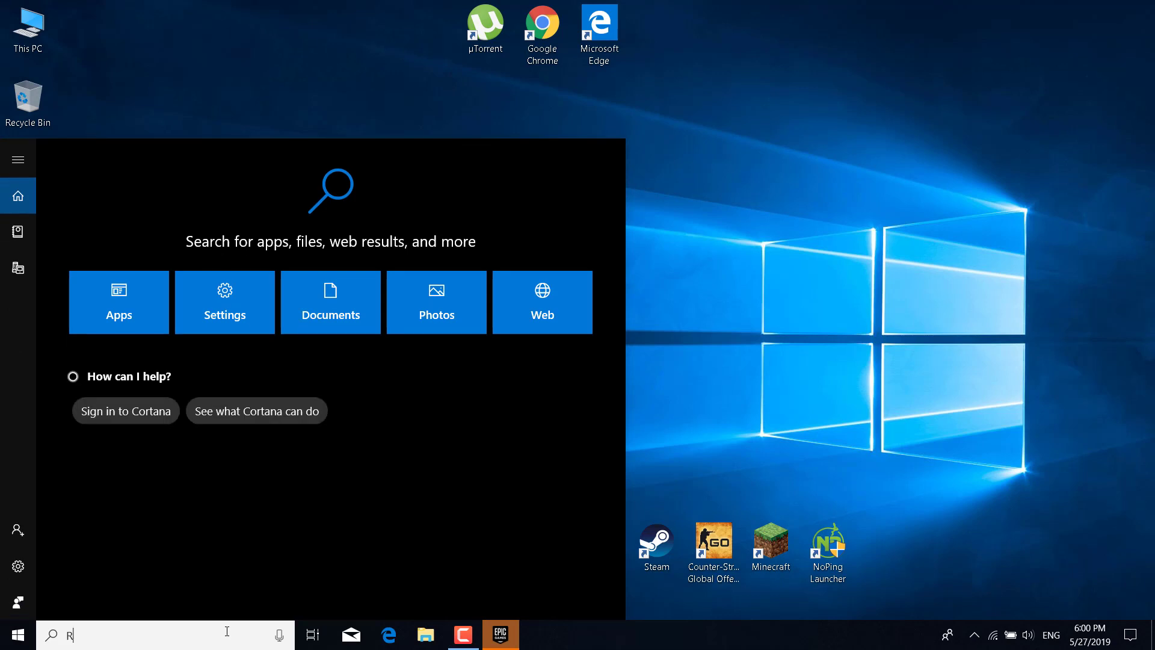
pyautogui.write('egistr')
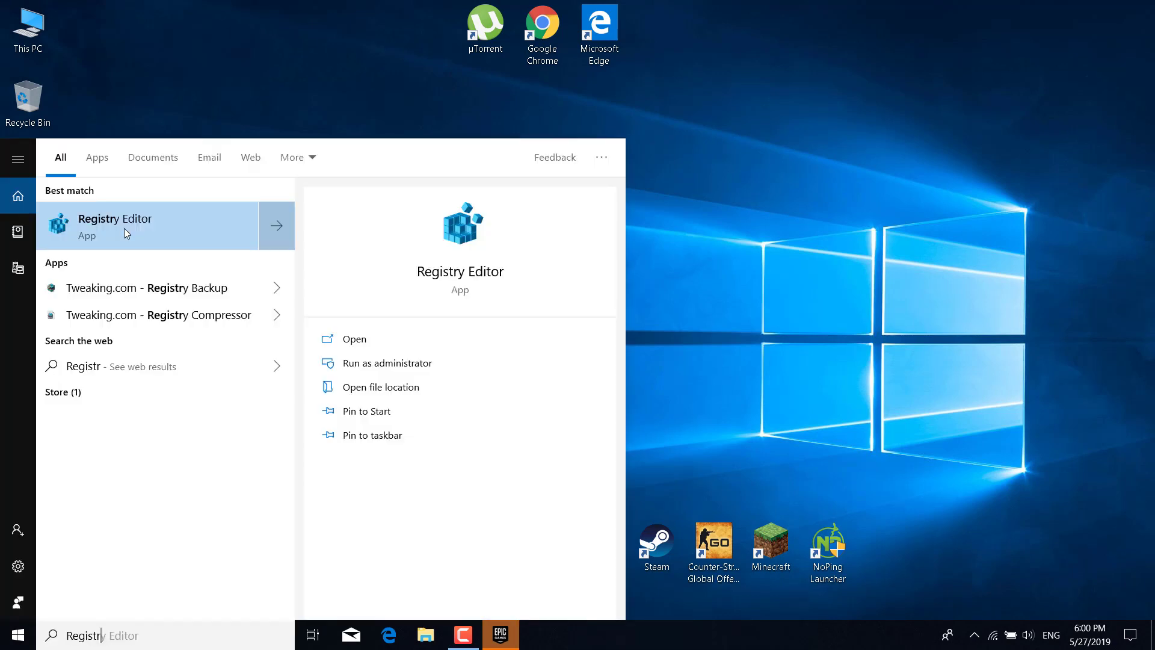
pyautogui.click(125, 232)
pyautogui.click(311, 349)
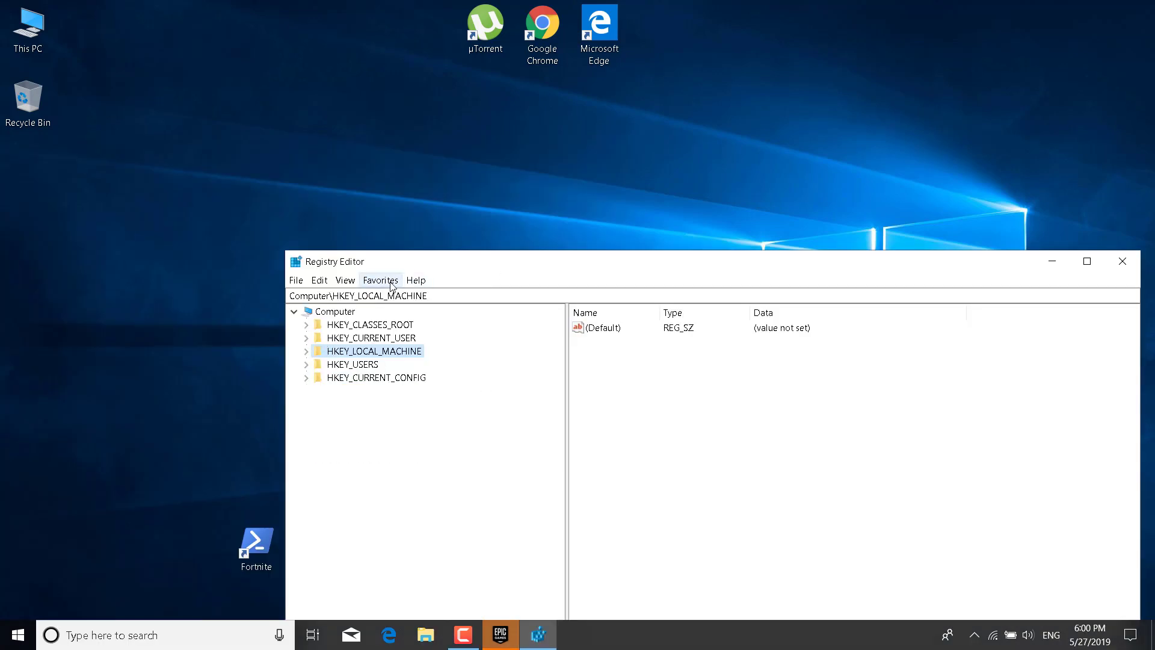
pyautogui.doubleClick(407, 268)
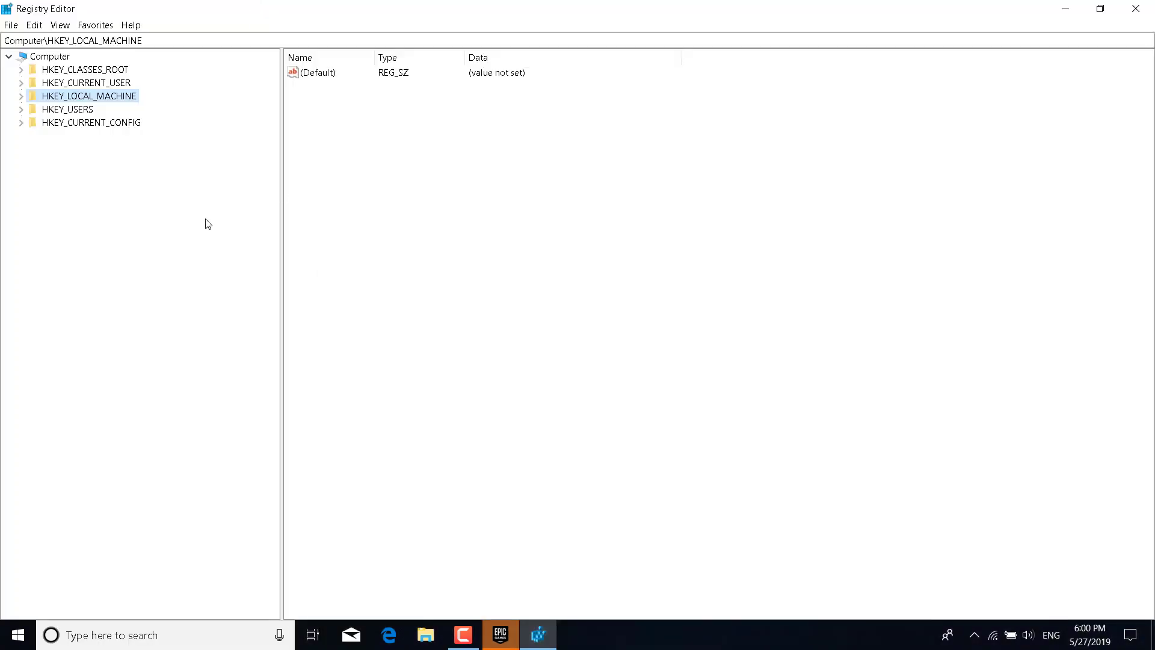
# Open the registry key HKEY_LOCAL_MACHINE\SYSTEM\CurrentControlSet\Control\GraphicsDrivers
pyautogui.click(22, 96)
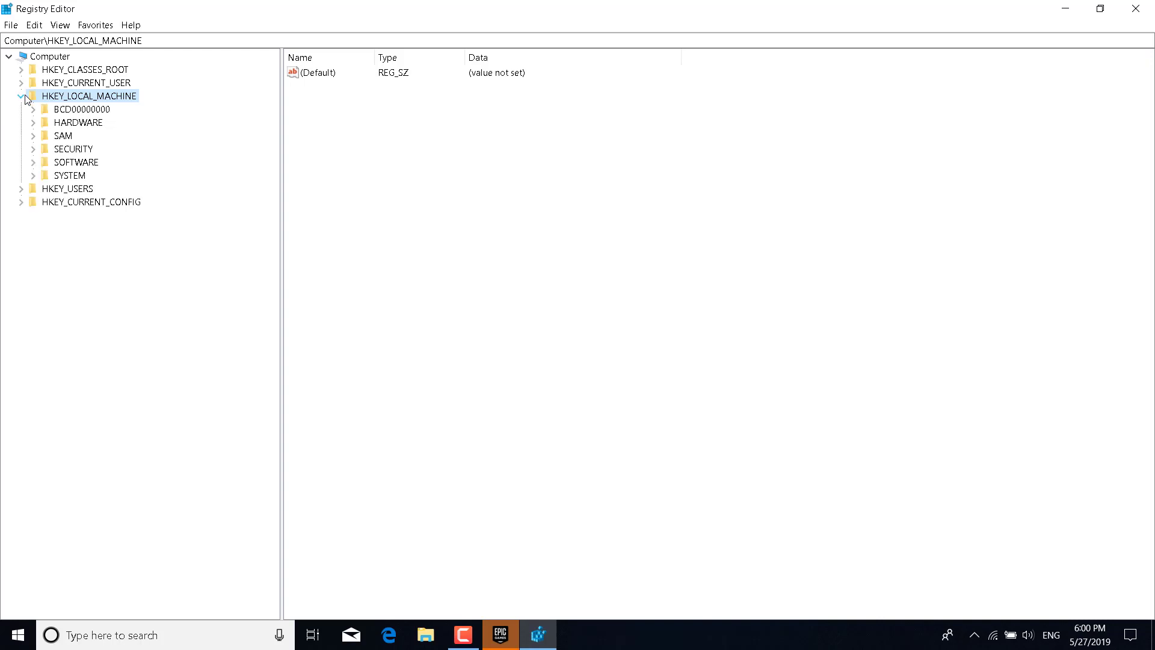
pyautogui.click(33, 175)
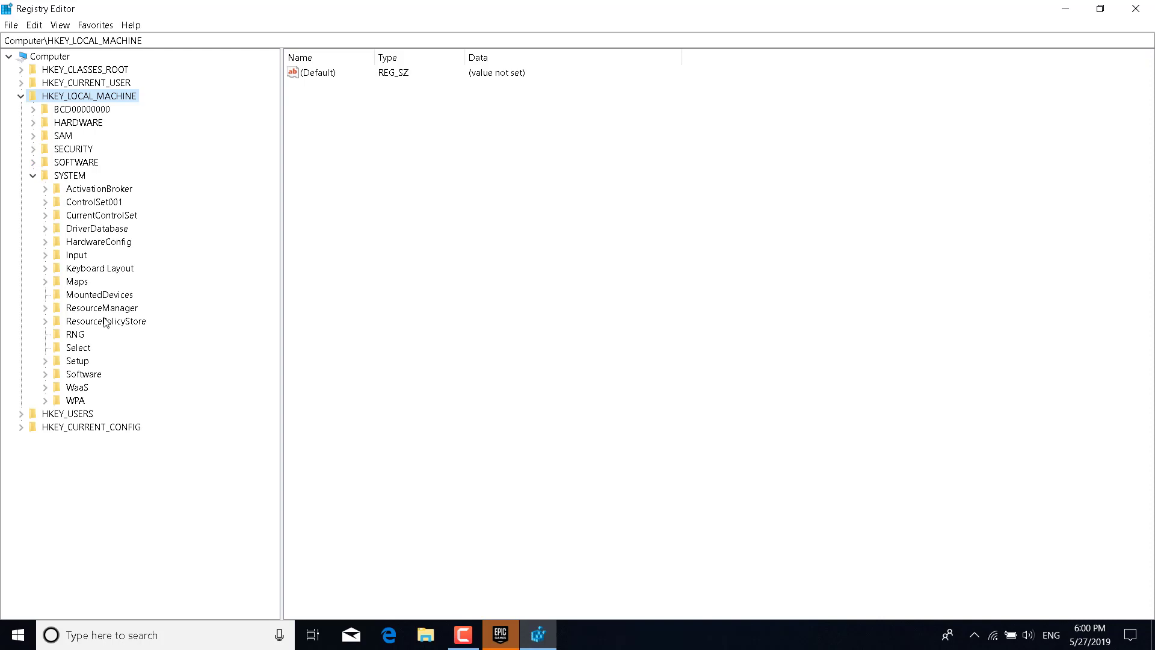
pyautogui.click(45, 215)
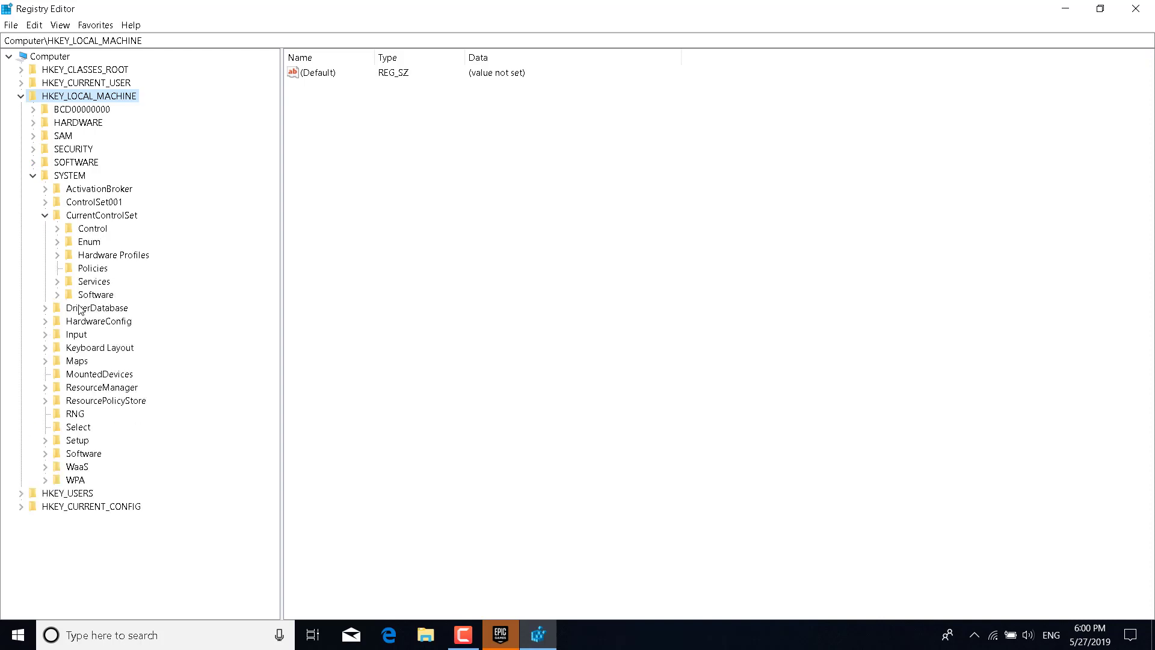
pyautogui.click(57, 229)
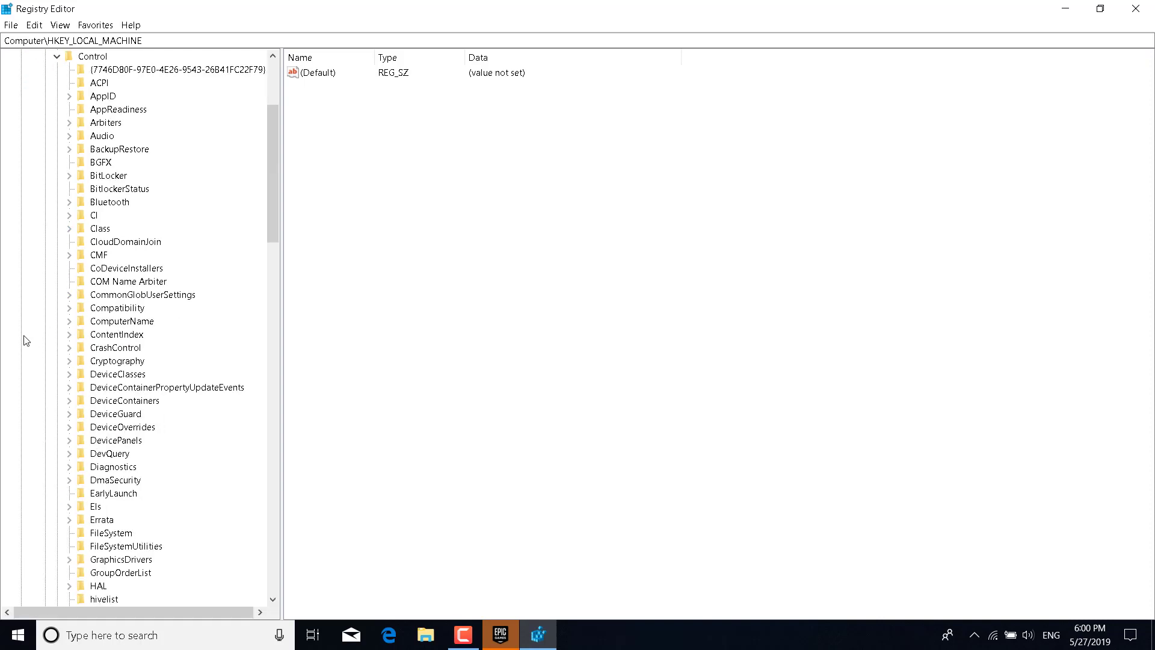
pyautogui.scroll(-3, 123, 378)
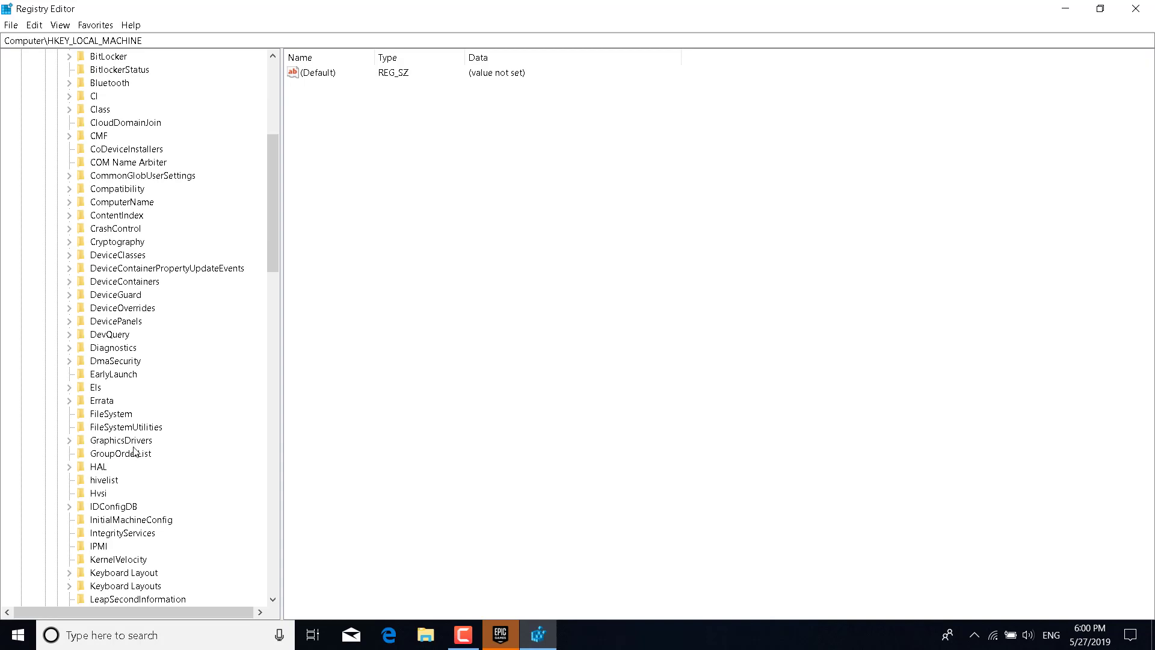
pyautogui.rightClick(99, 453)
pyautogui.click(95, 442)
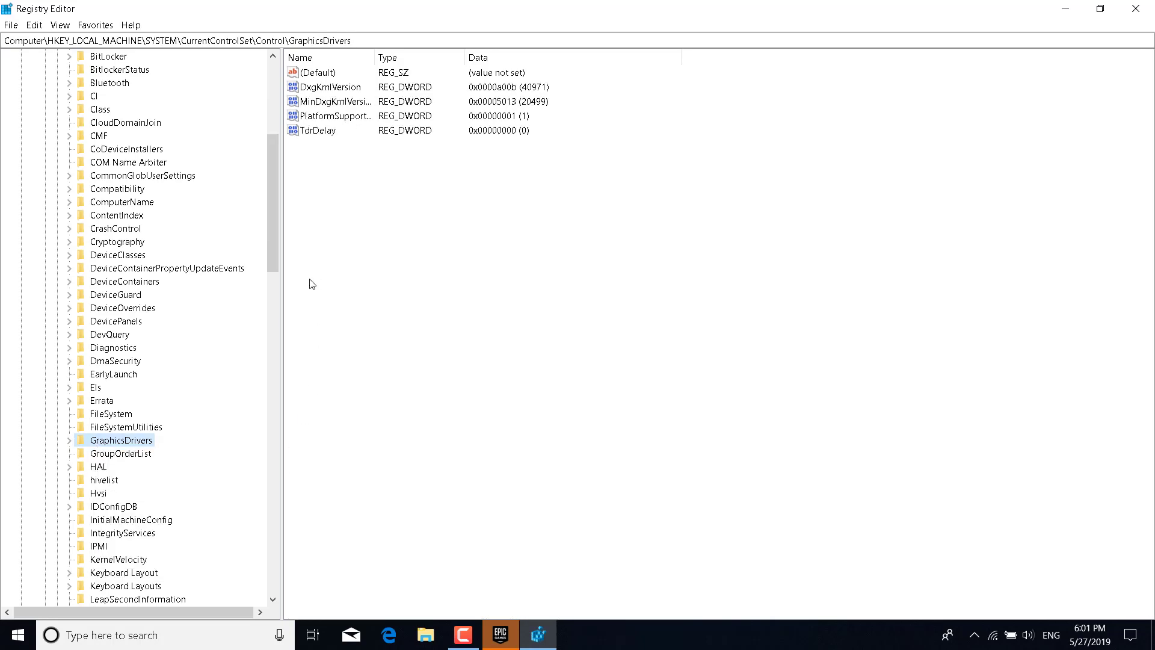
# Delete the TdrDelay value from the GraphicsDrivers key, confirm the deletion, and close Registry Editor
pyautogui.click(320, 131)
pyautogui.rightClick(322, 134)
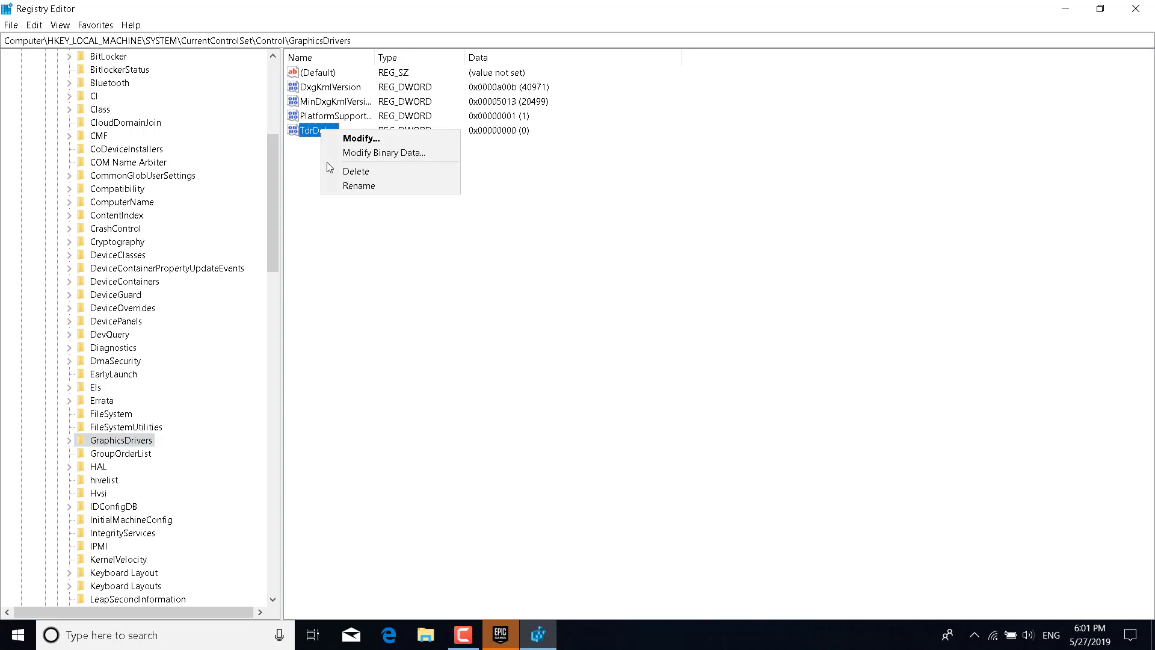
pyautogui.click(340, 171)
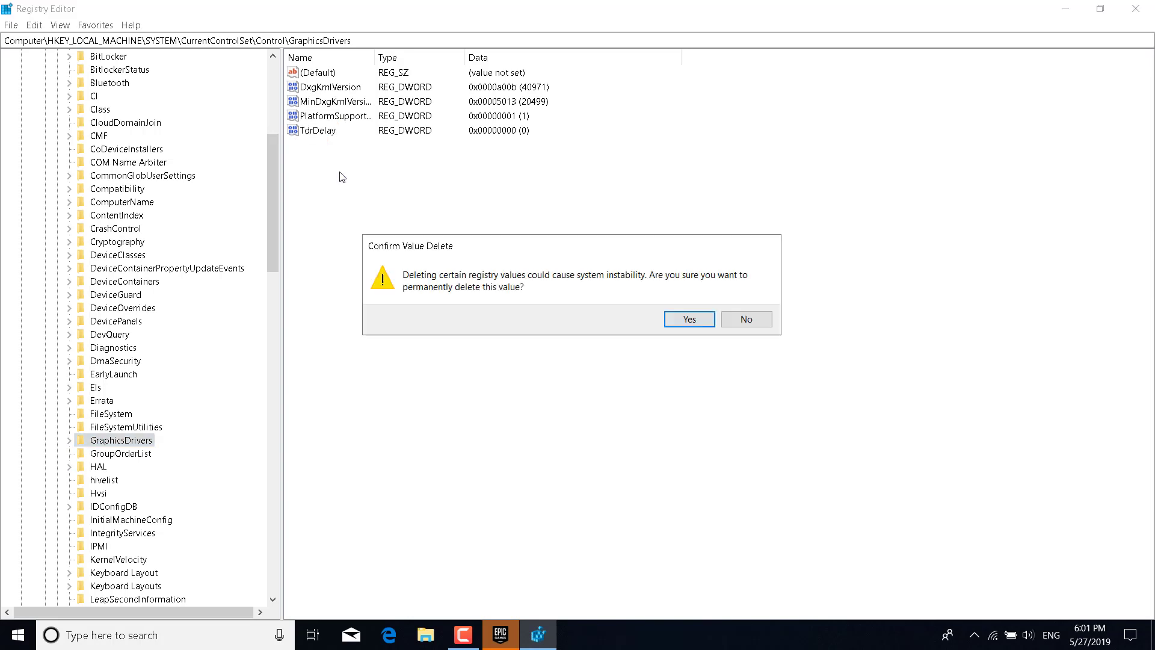
pyautogui.click(675, 327)
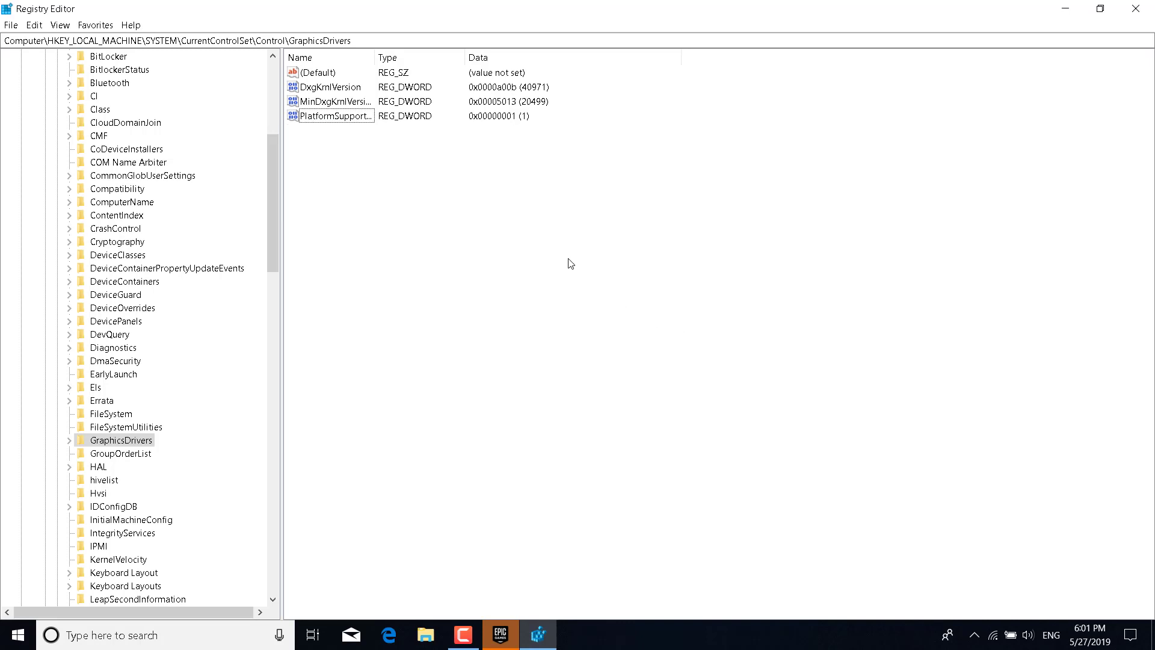
pyautogui.click(1147, 8)
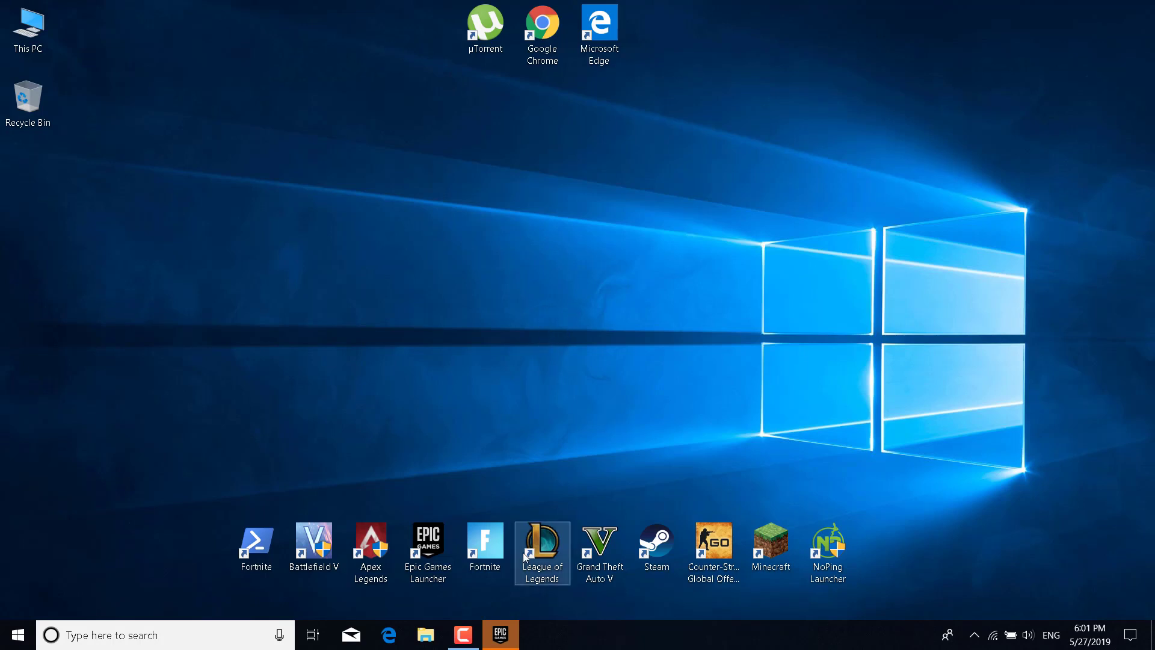
# Switch to the Epic Games Launcher, view the Verify option in Fortnite's library settings, and close the launcher
pyautogui.doubleClick(428, 541)
pyautogui.click(287, 310)
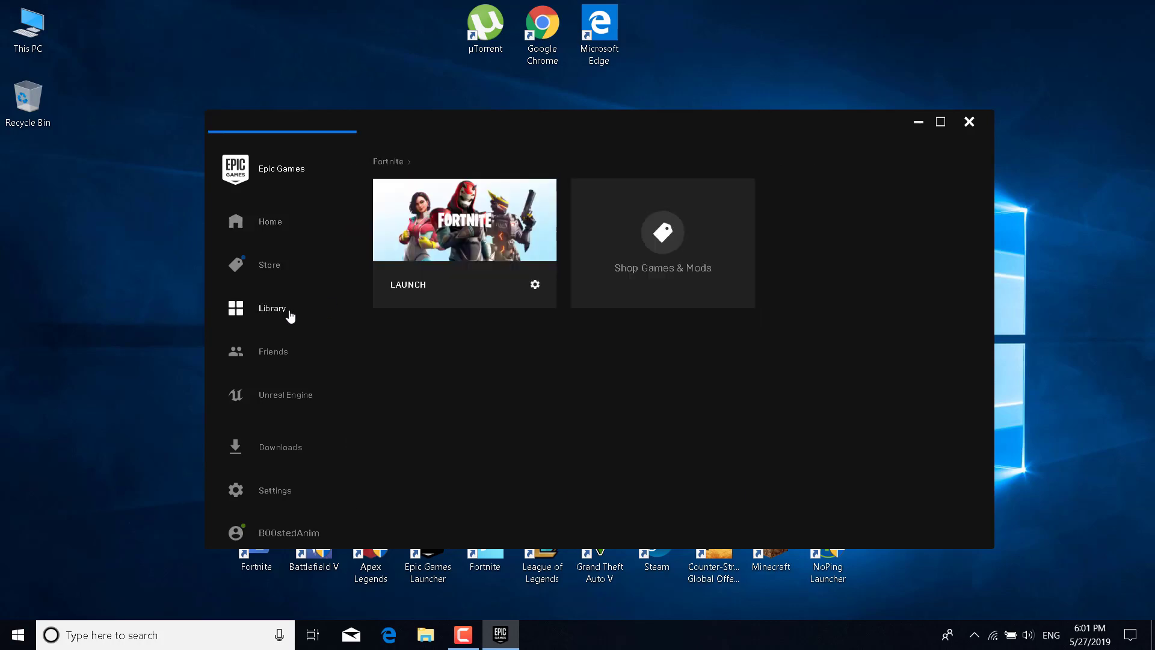
pyautogui.click(534, 290)
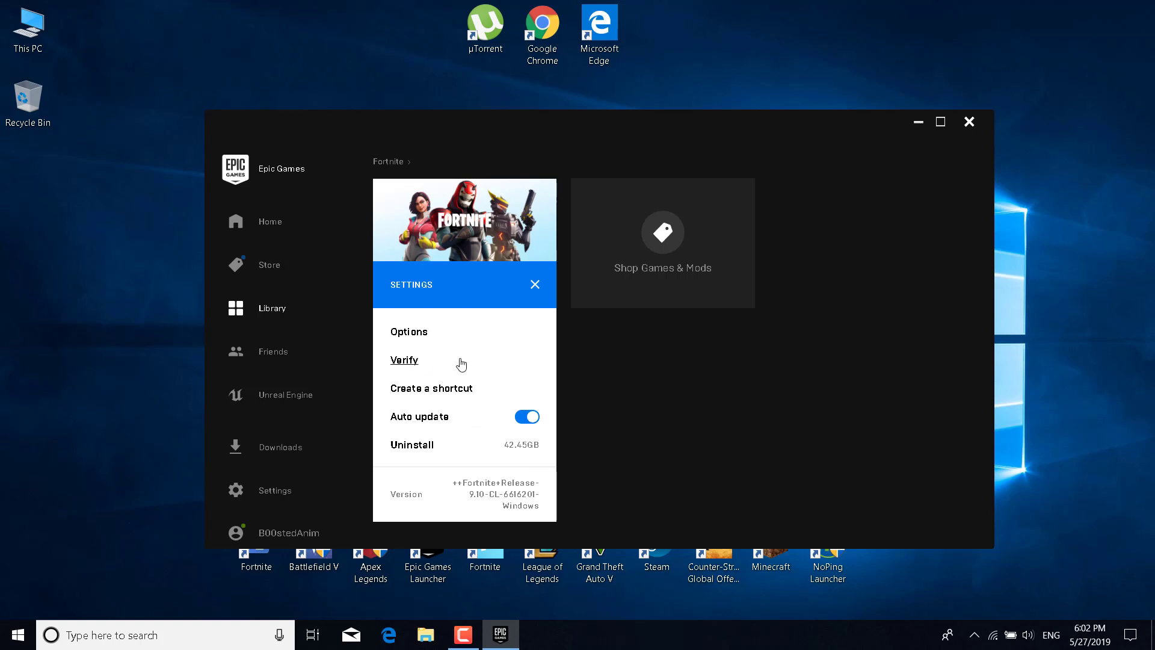
pyautogui.click(969, 122)
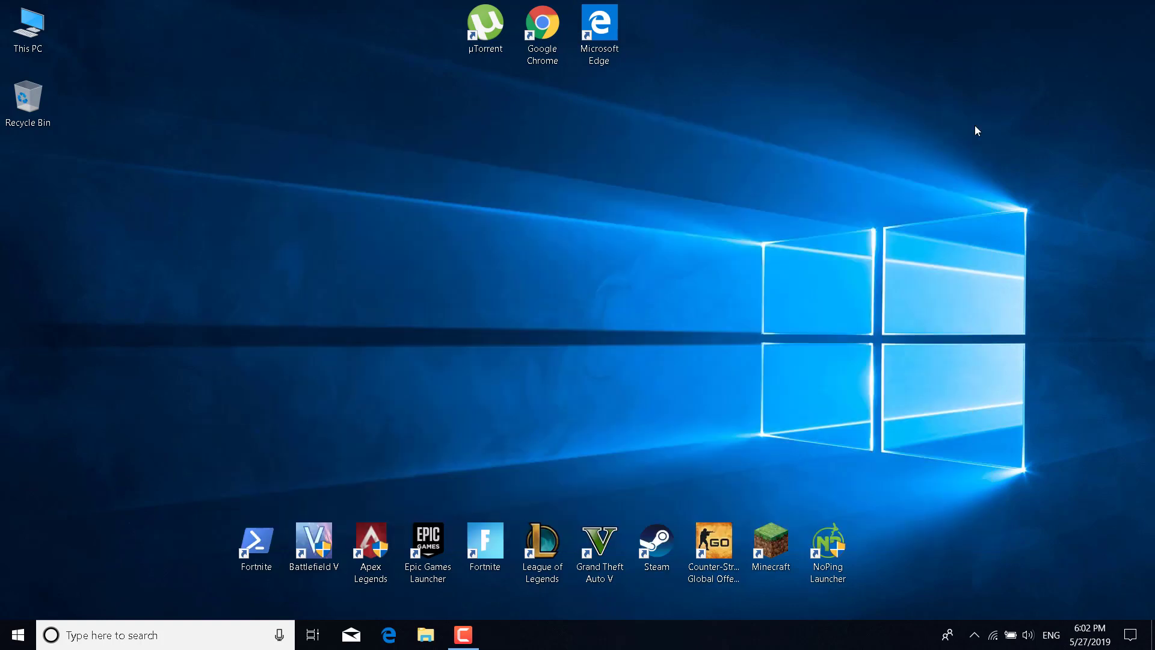